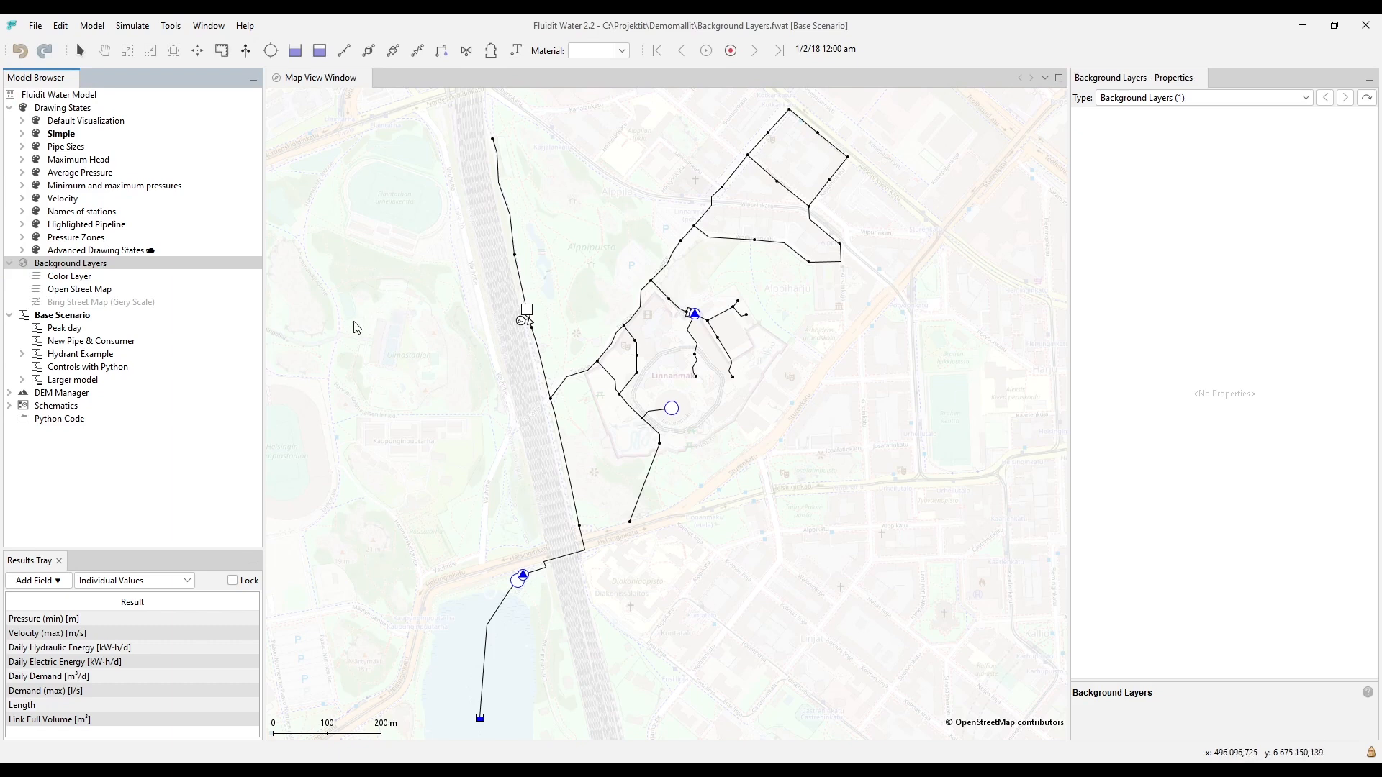
Activate the Pipe Sizes drawing state and return to Simple to compare which background layers each one shows
click(133, 138)
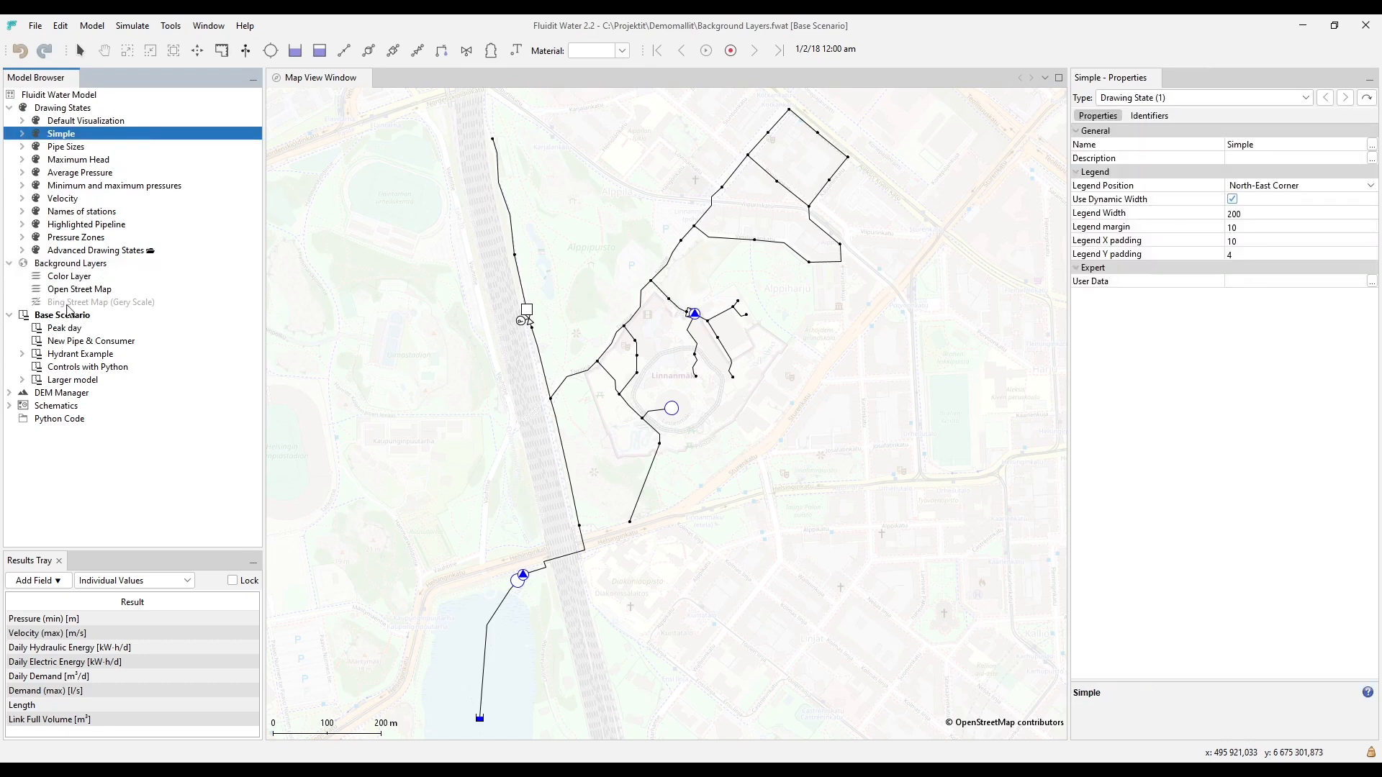
click(76, 146)
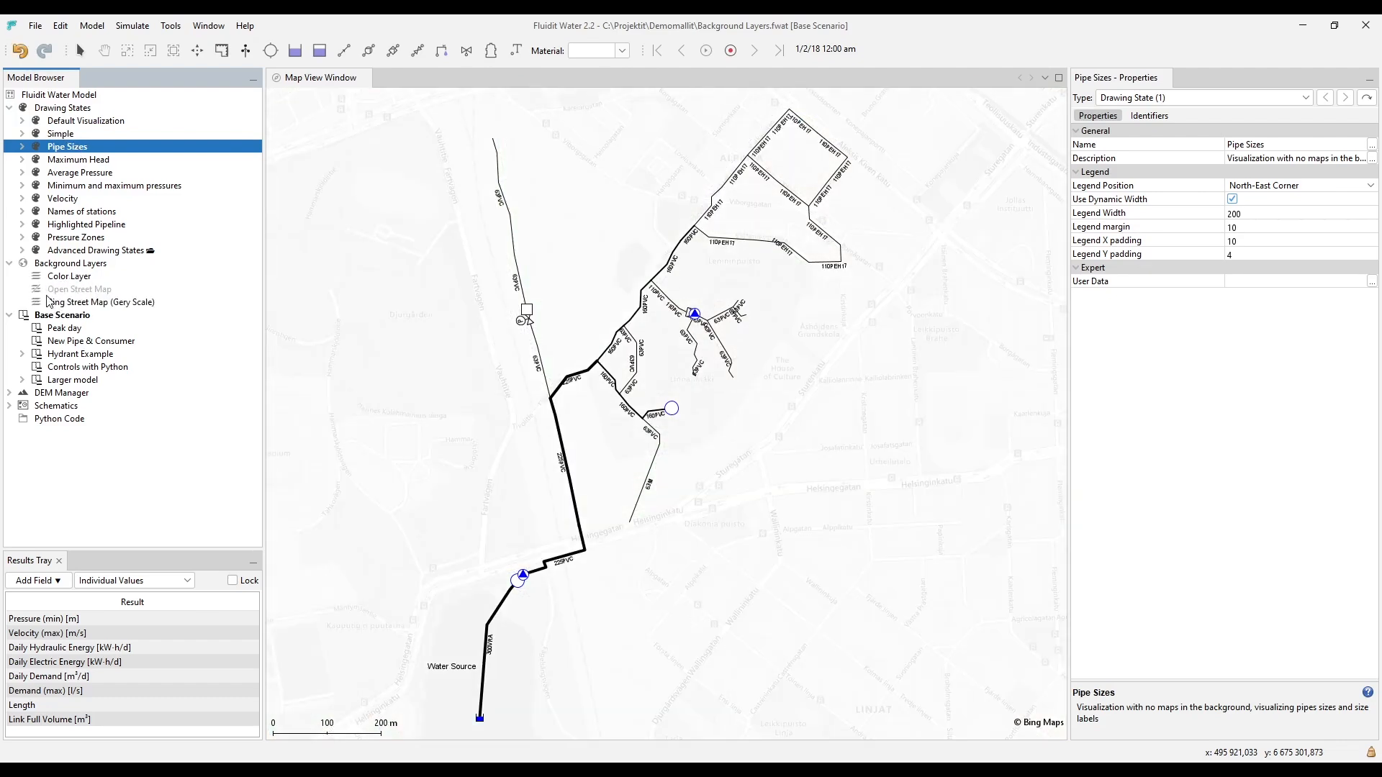
click(64, 136)
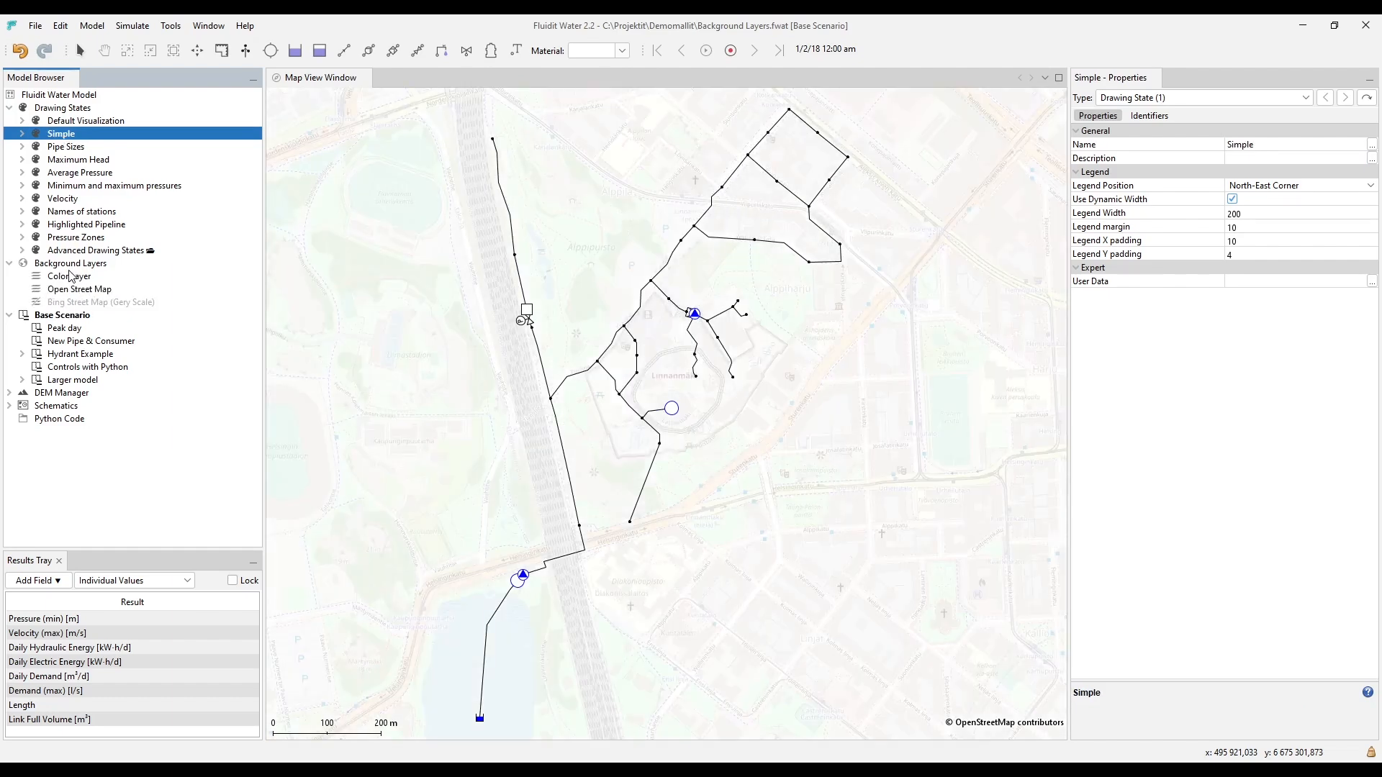
Add an Open Street Map (Black & White) layer to the background layers and hide it
click(205, 267)
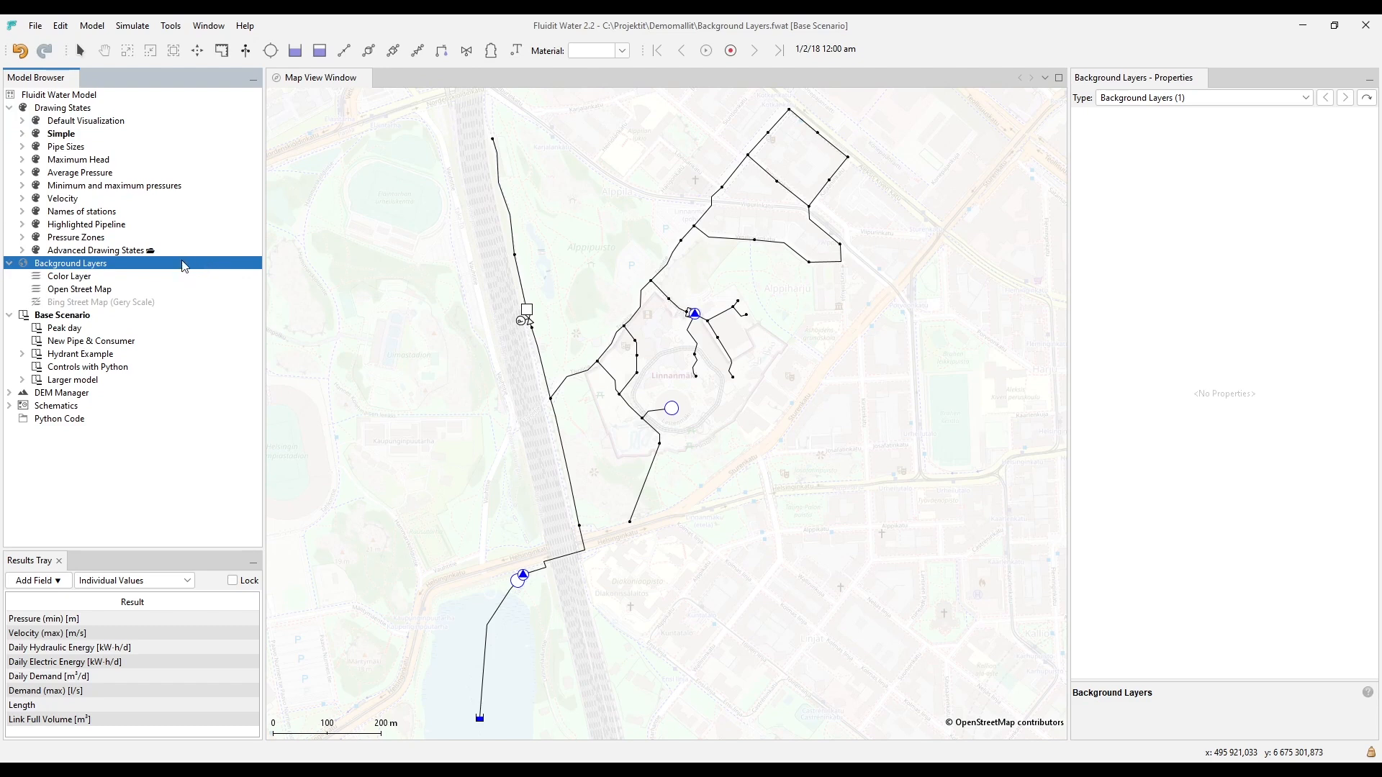
right_click(98, 268)
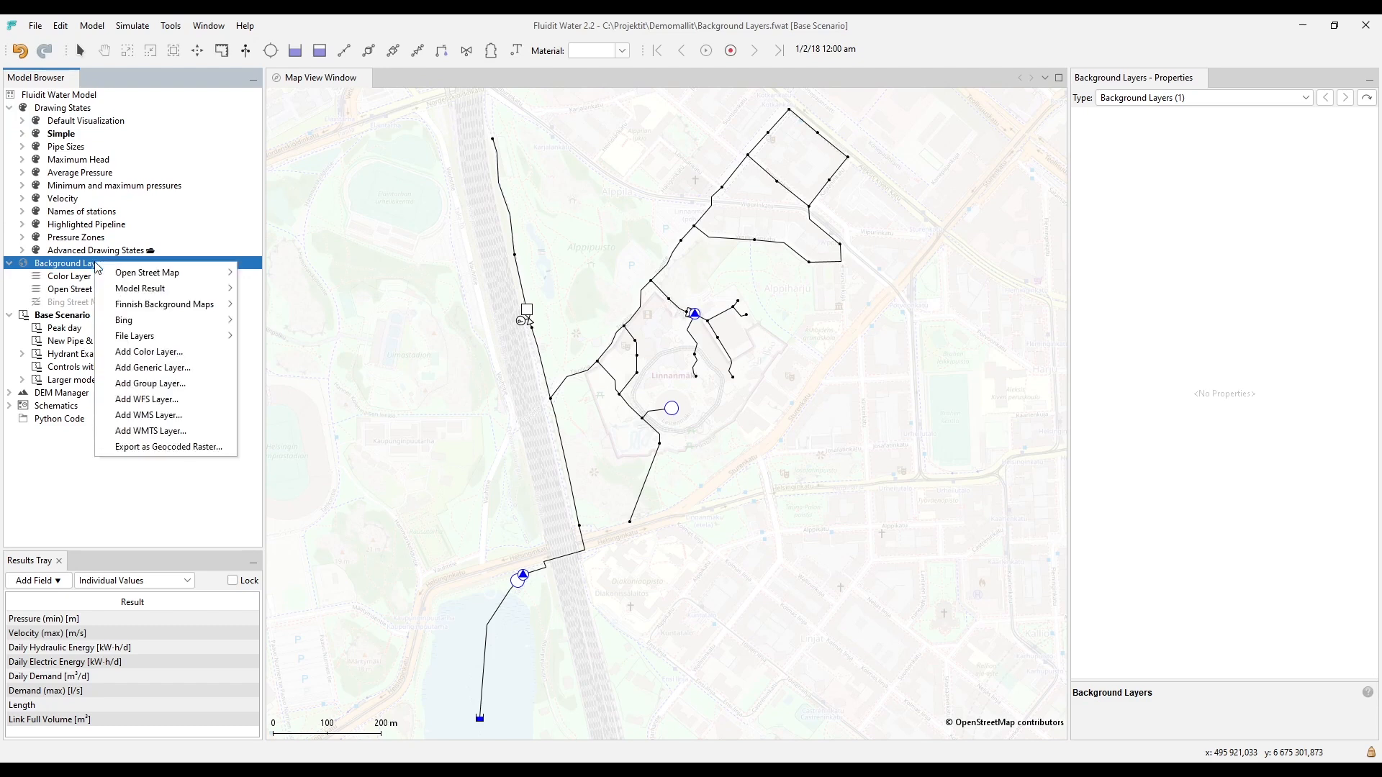
mouse_move(173, 278)
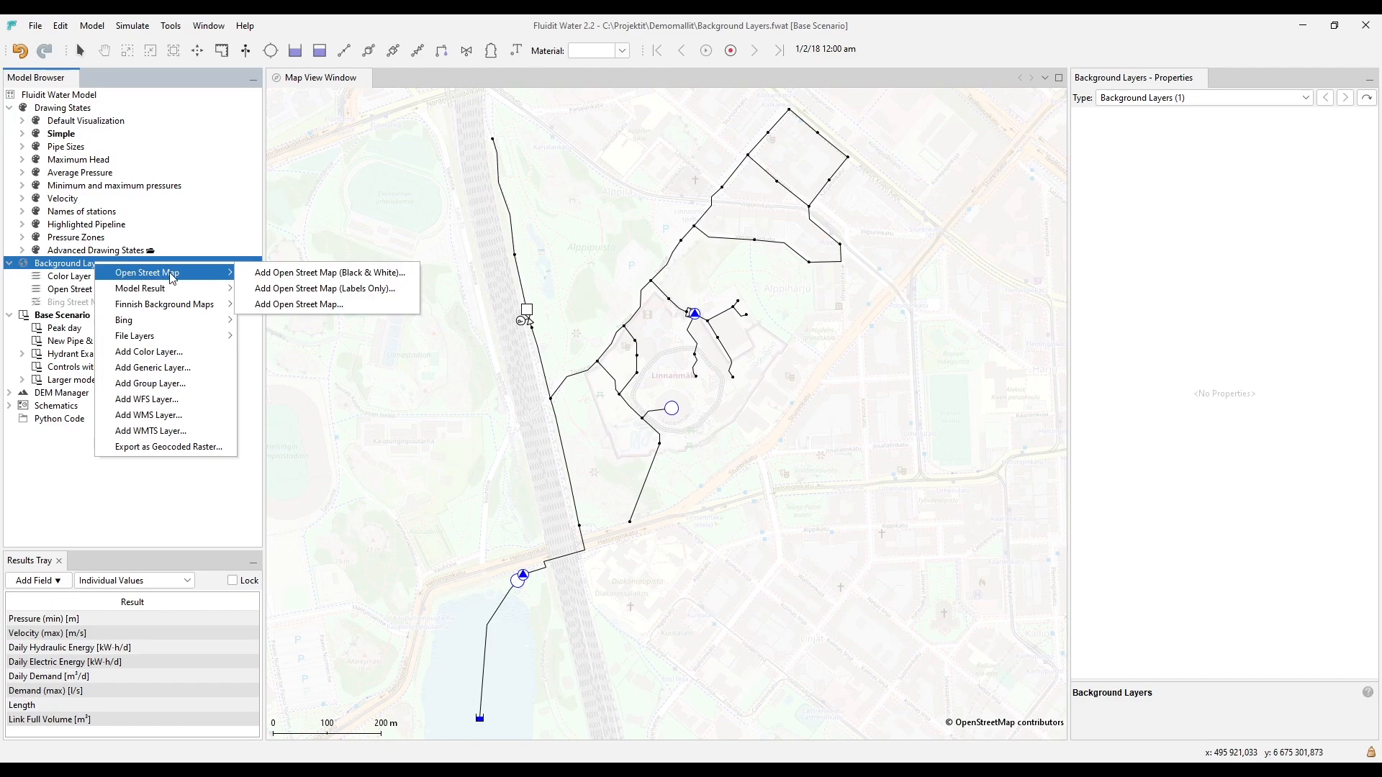
click(301, 273)
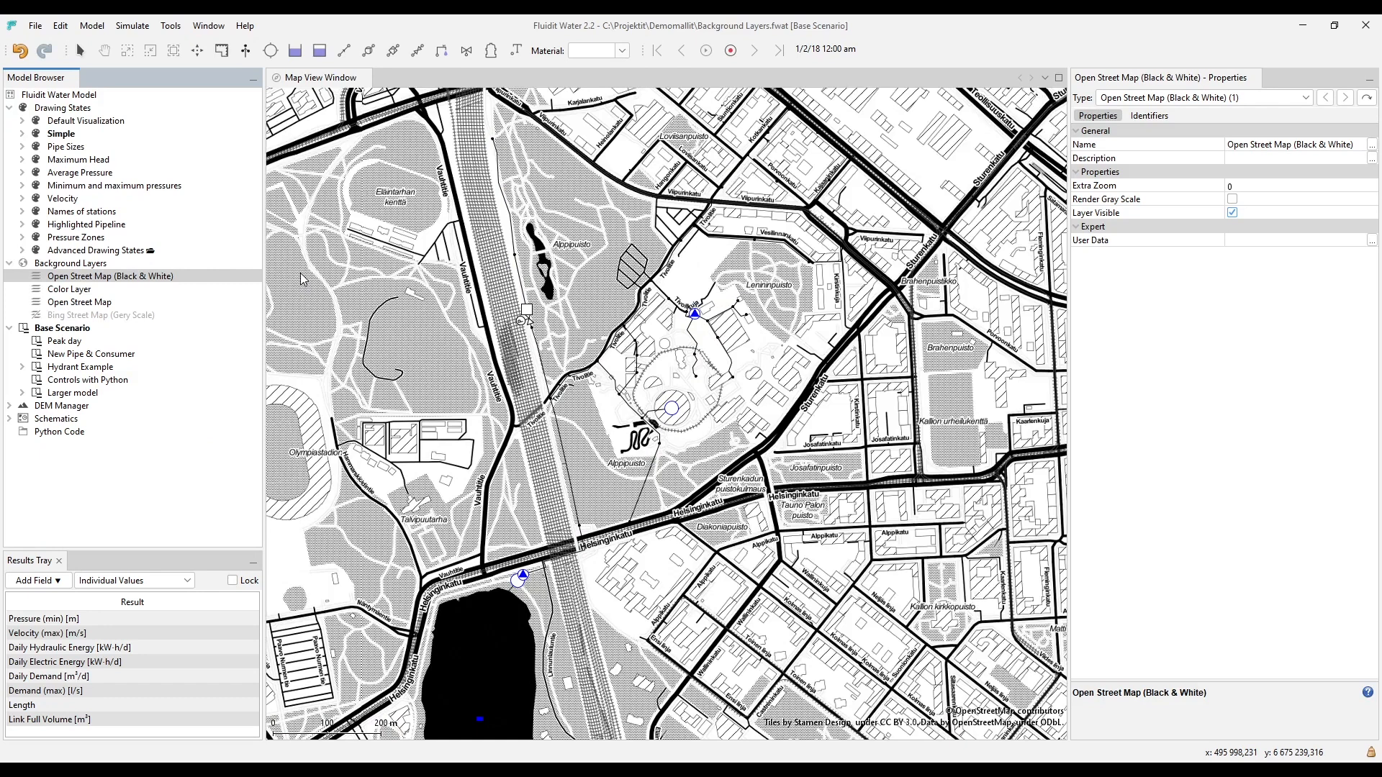
click(92, 277)
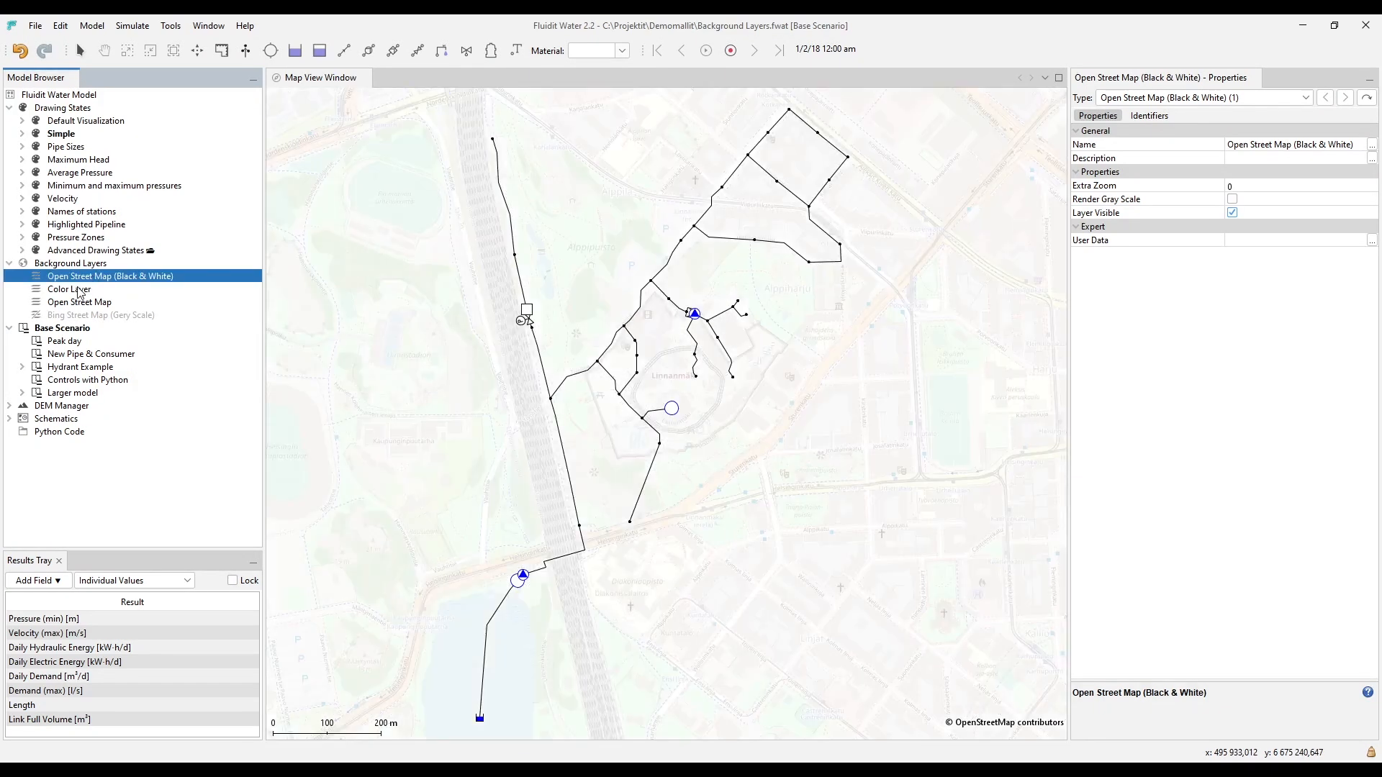
Move the Open Street Map layer above the Color Layer, and return the Color Layer to its place above it
click(80, 290)
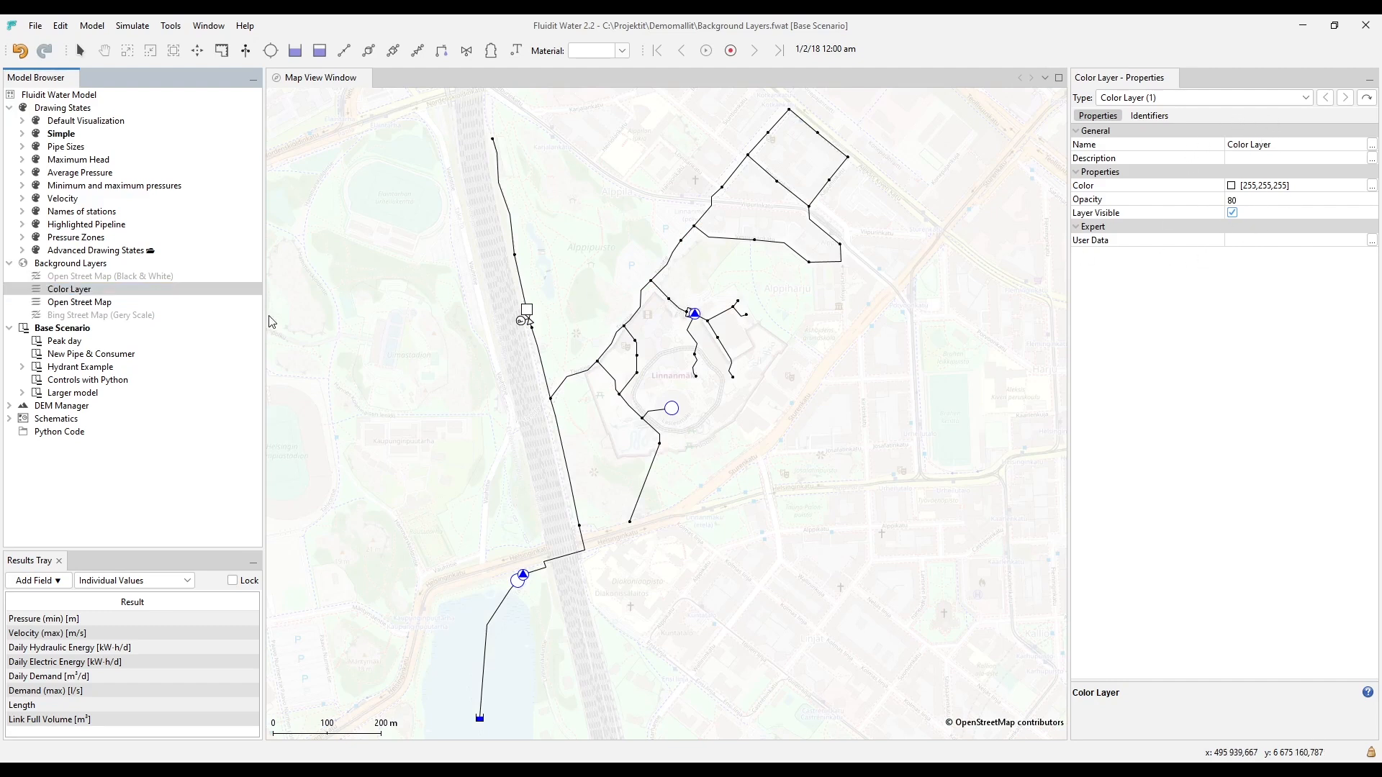
click(89, 304)
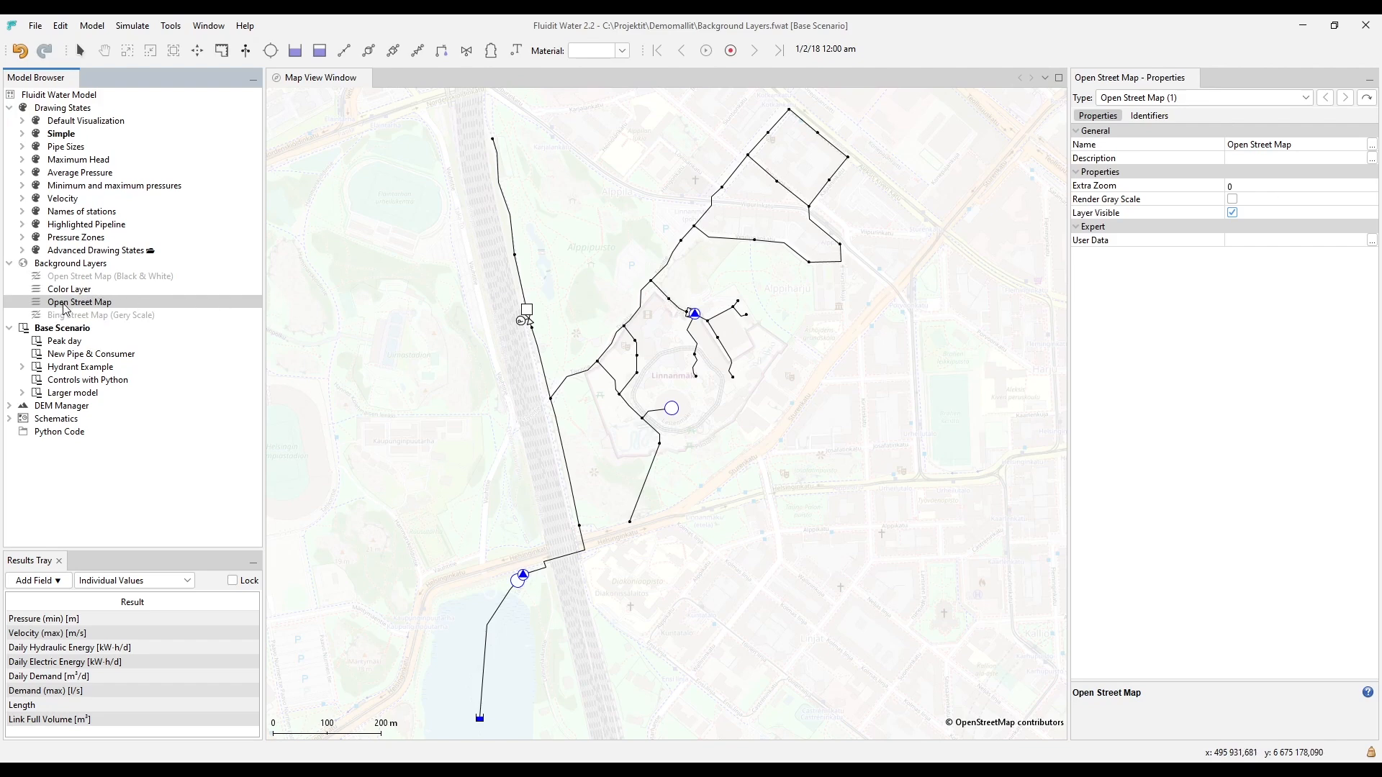
drag(65, 308, 68, 290)
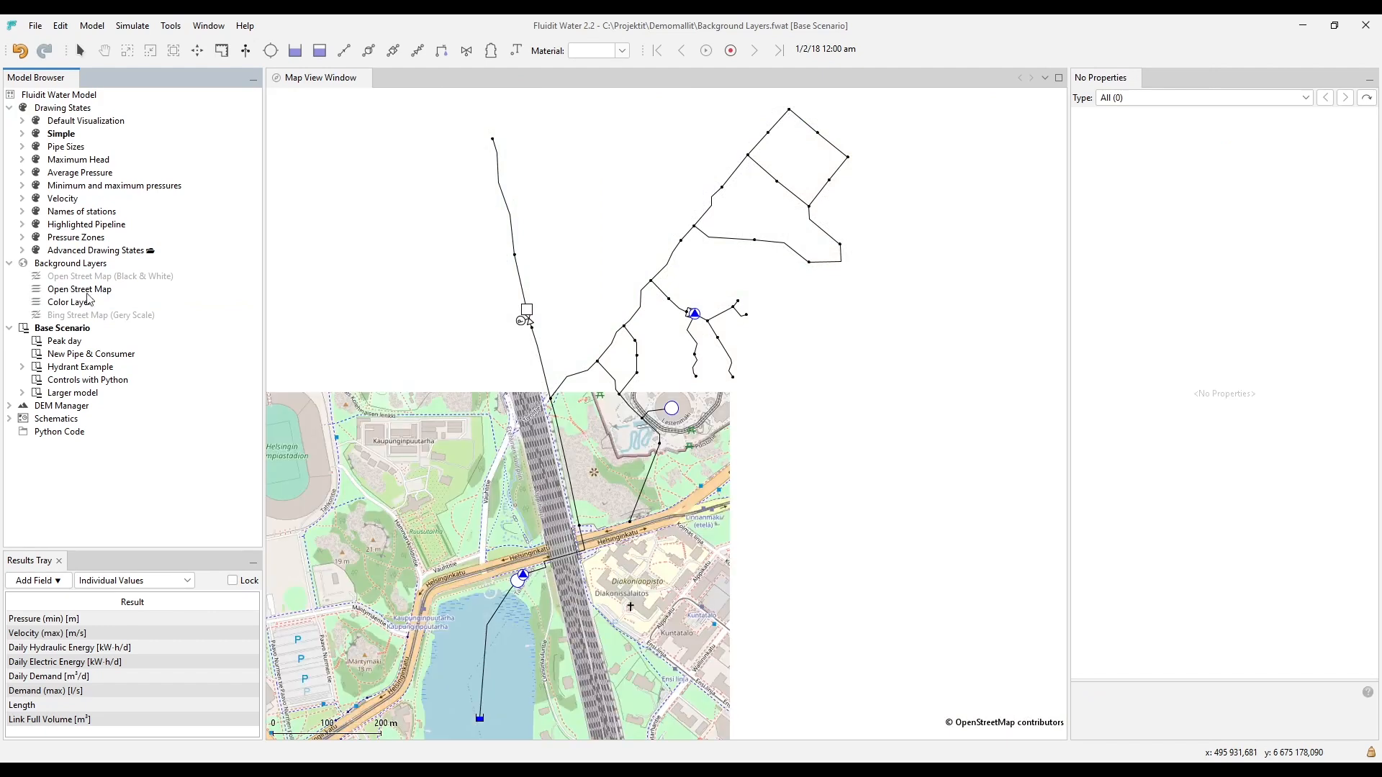
click(140, 292)
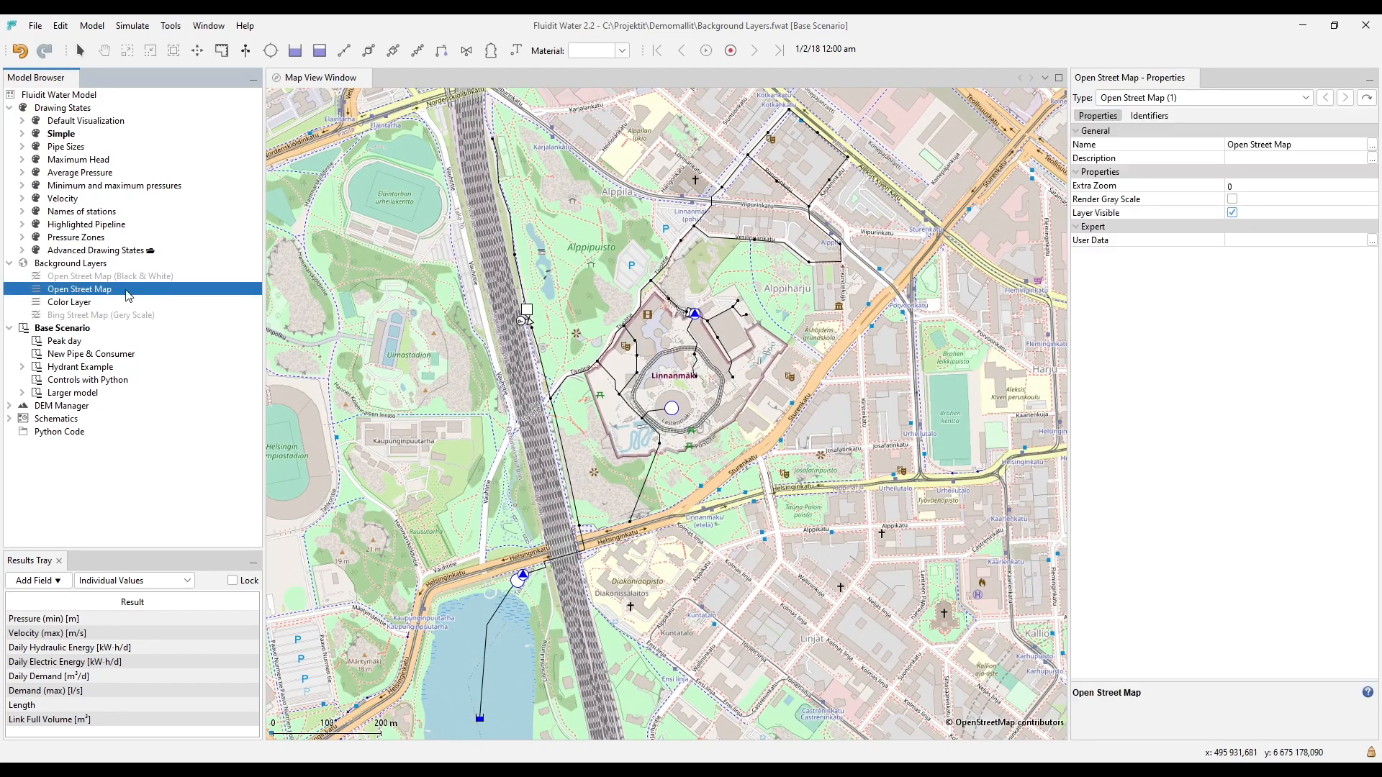
click(169, 304)
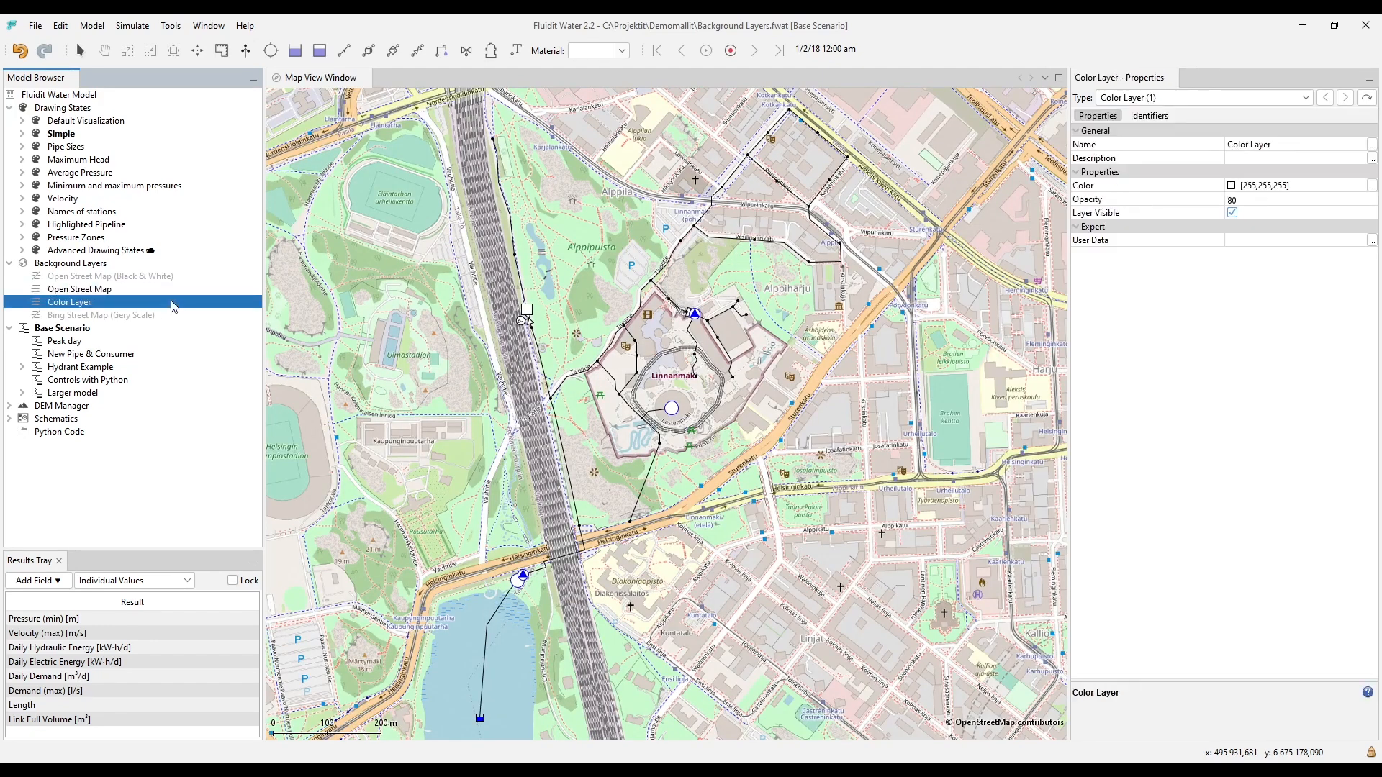
drag(69, 307, 68, 288)
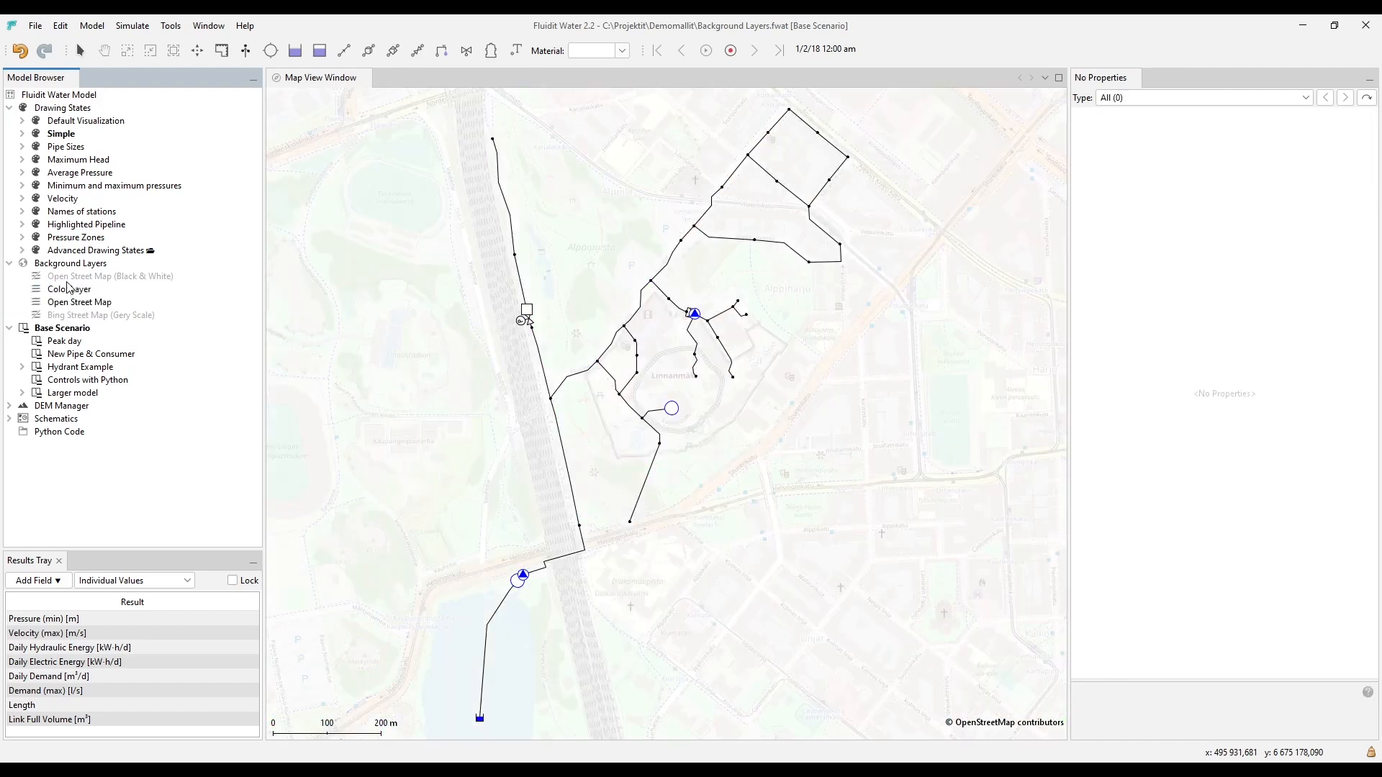
Inspect the Open Street Map and Bing Street Map (Gery Scale) background layers
click(76, 305)
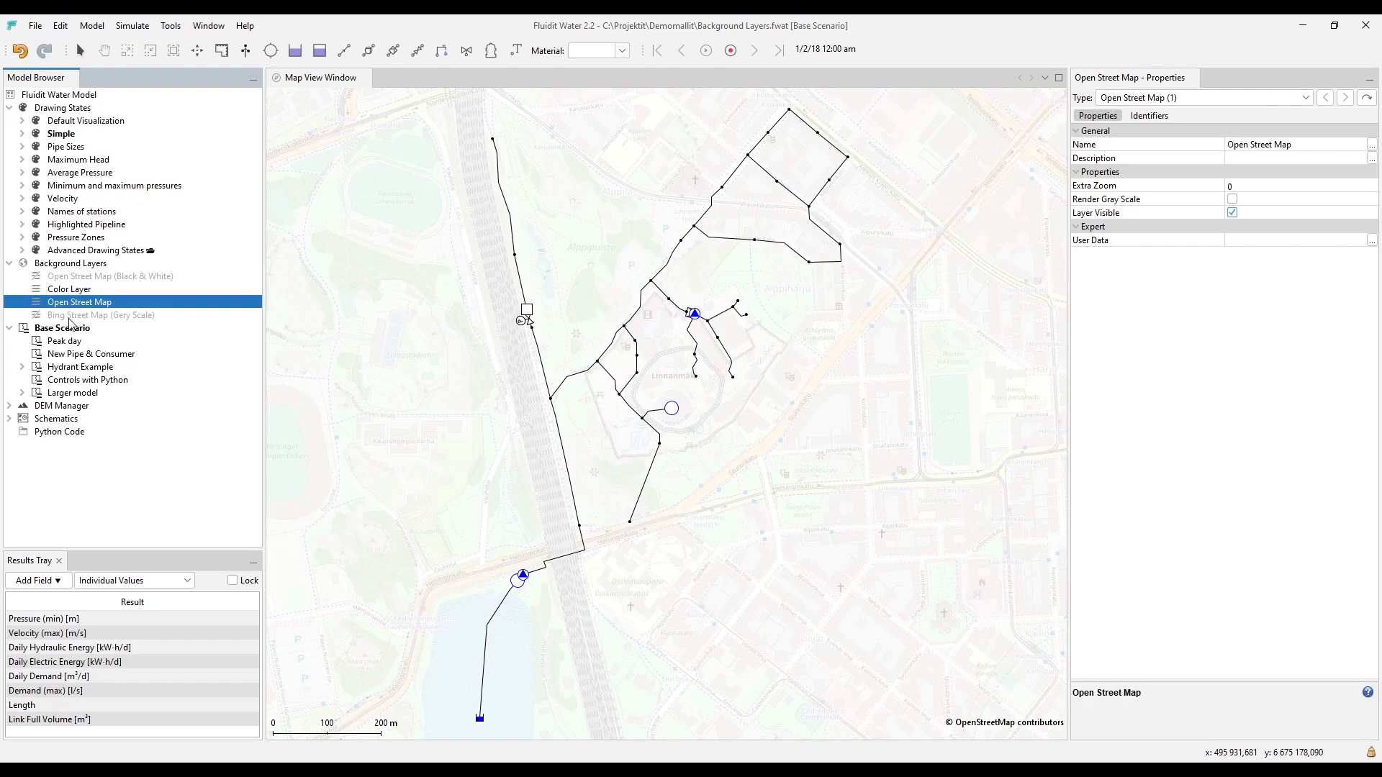
click(70, 316)
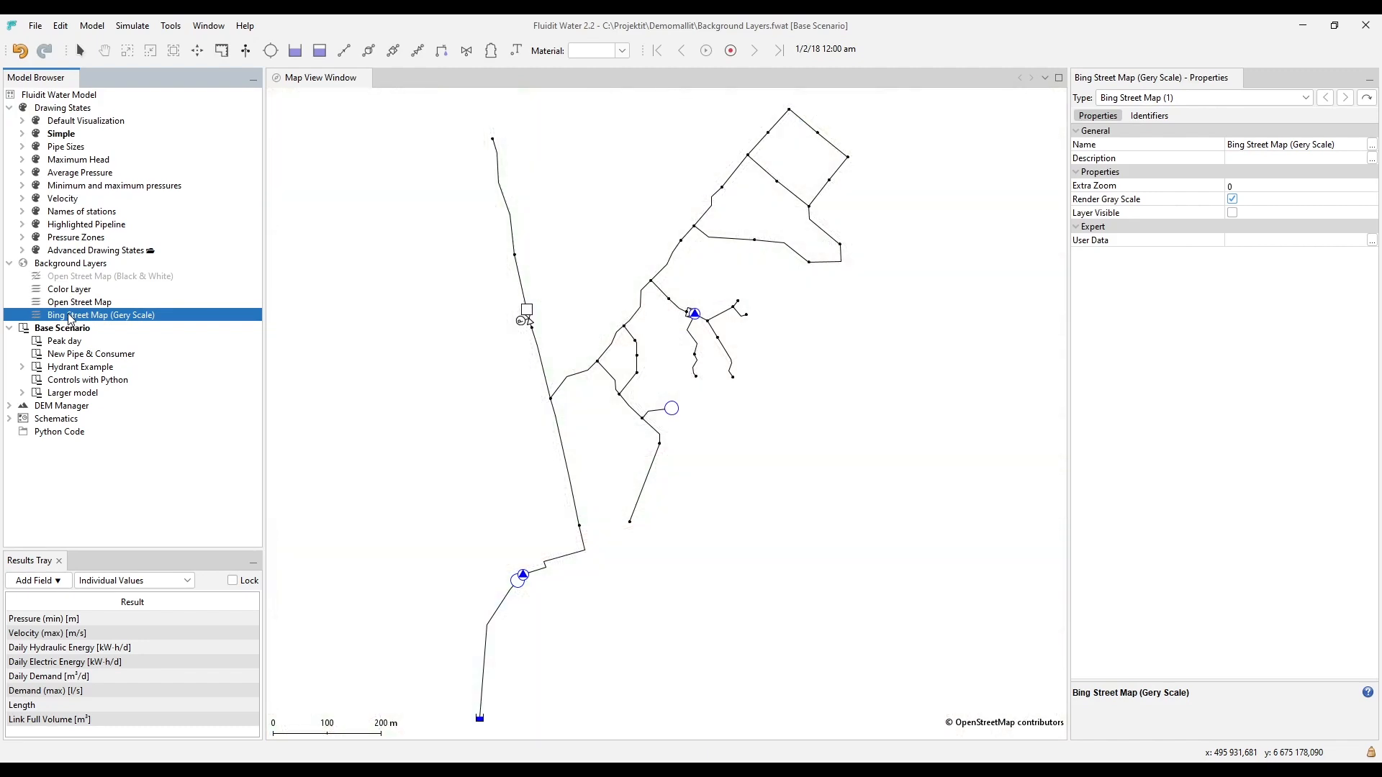
click(135, 304)
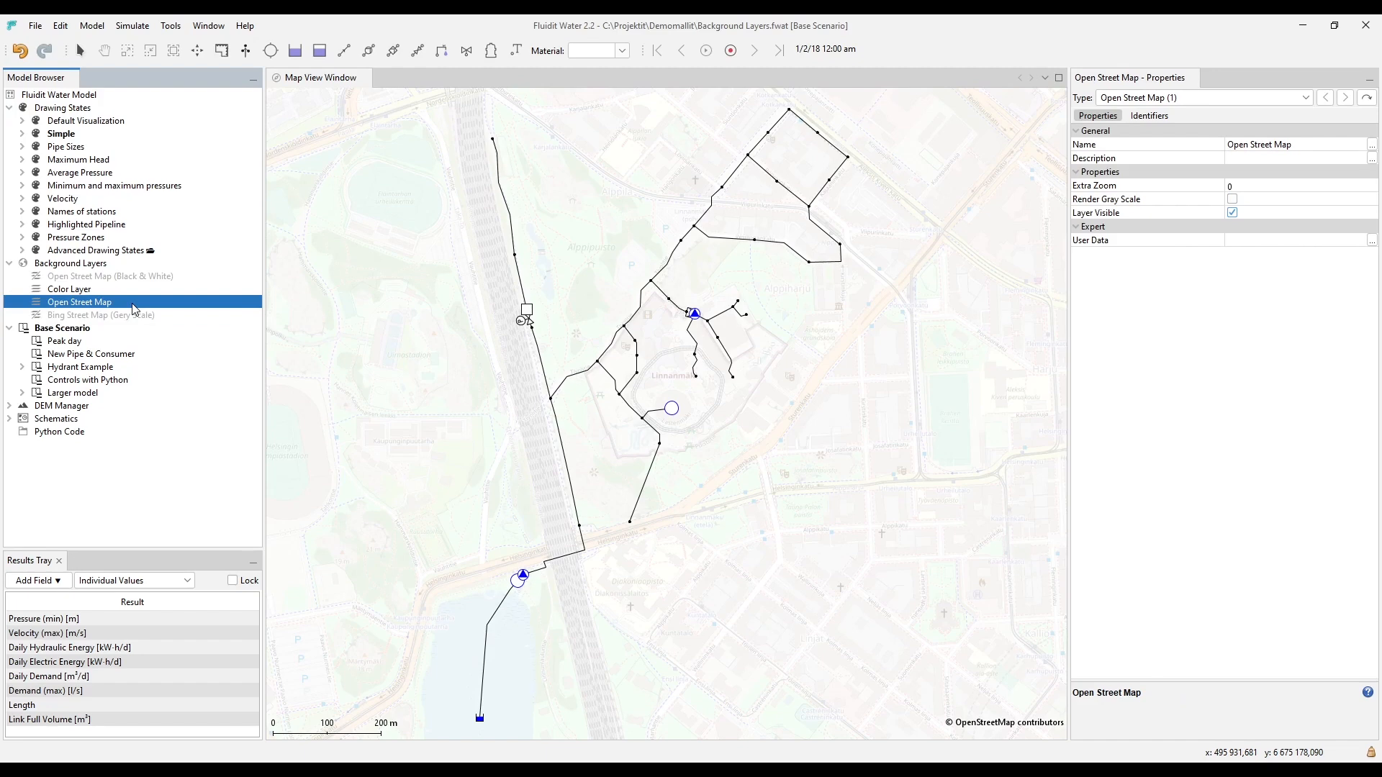
Add a Bing Aerial layer to the background layers and hide it
right_click(85, 265)
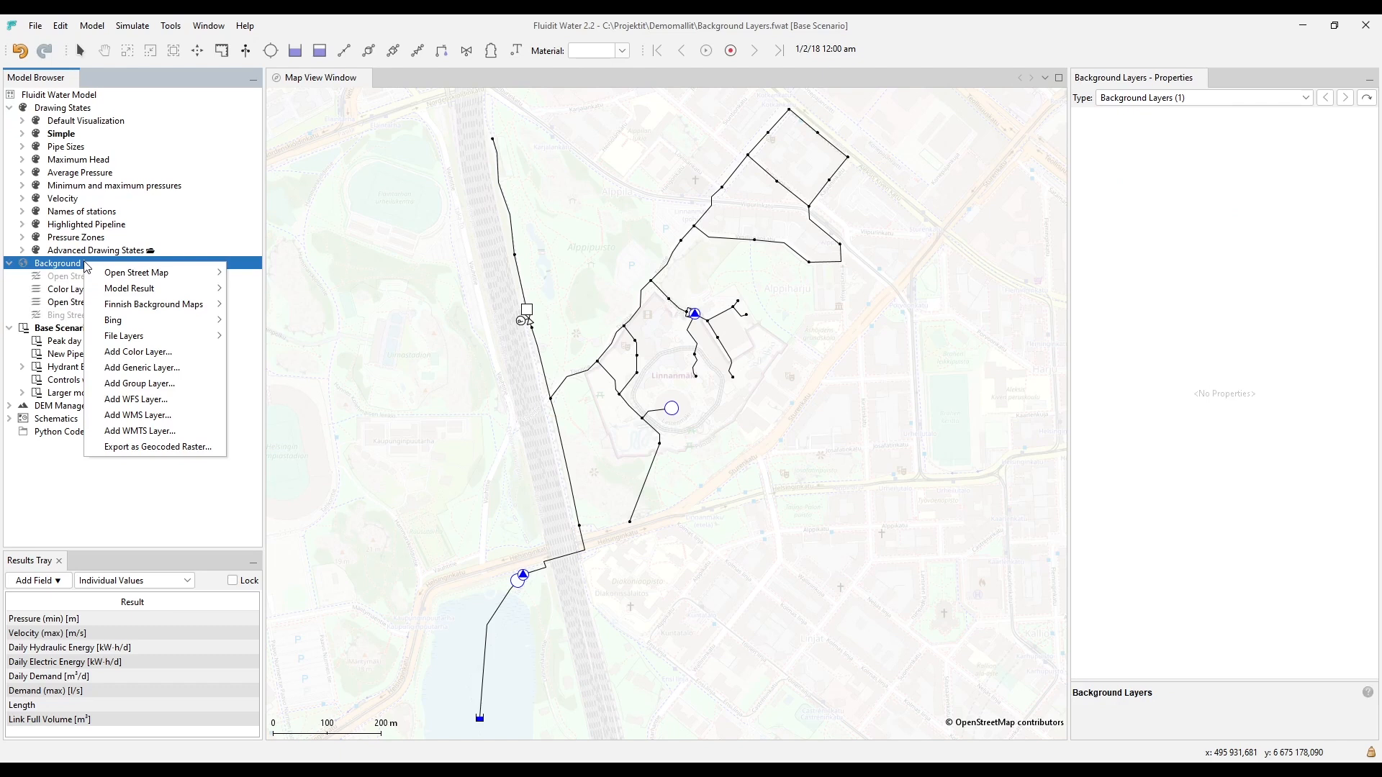
mouse_move(135, 279)
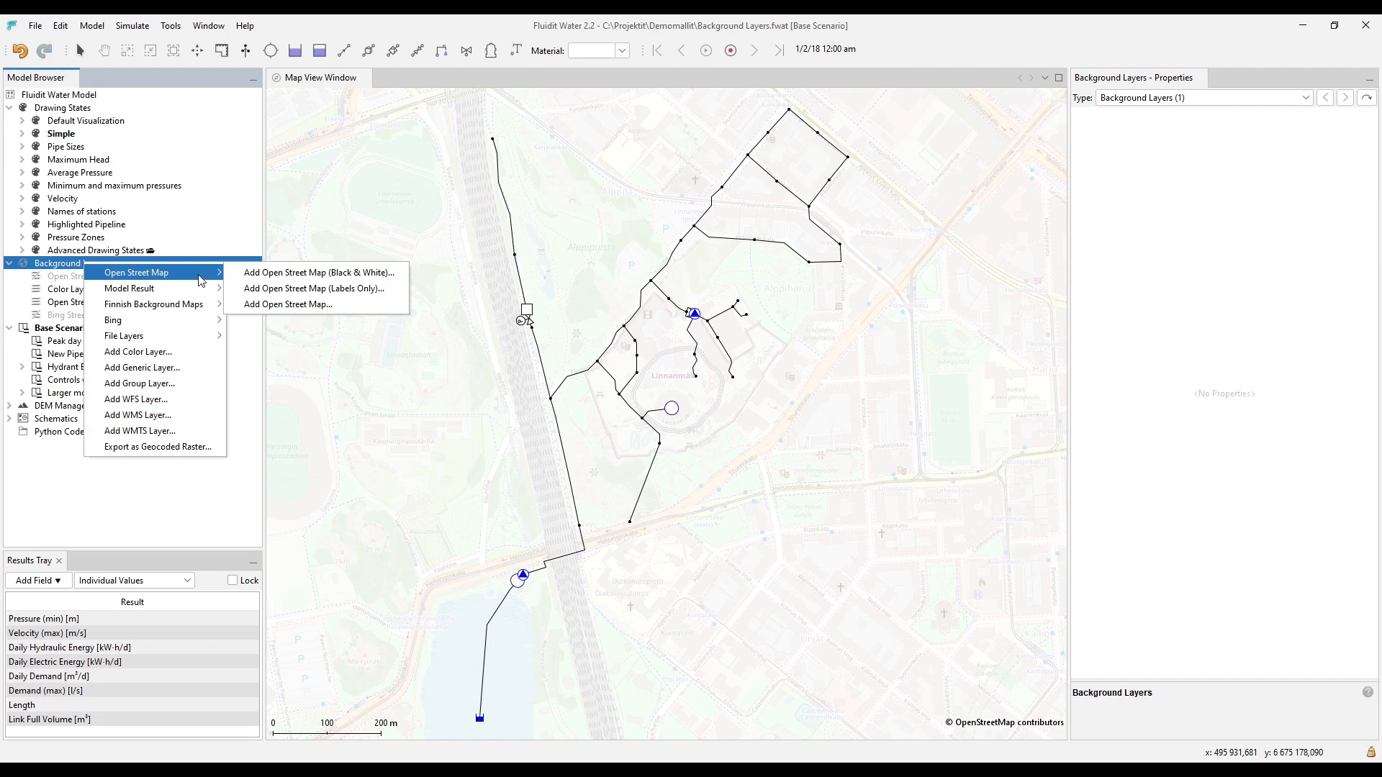
mouse_move(197, 321)
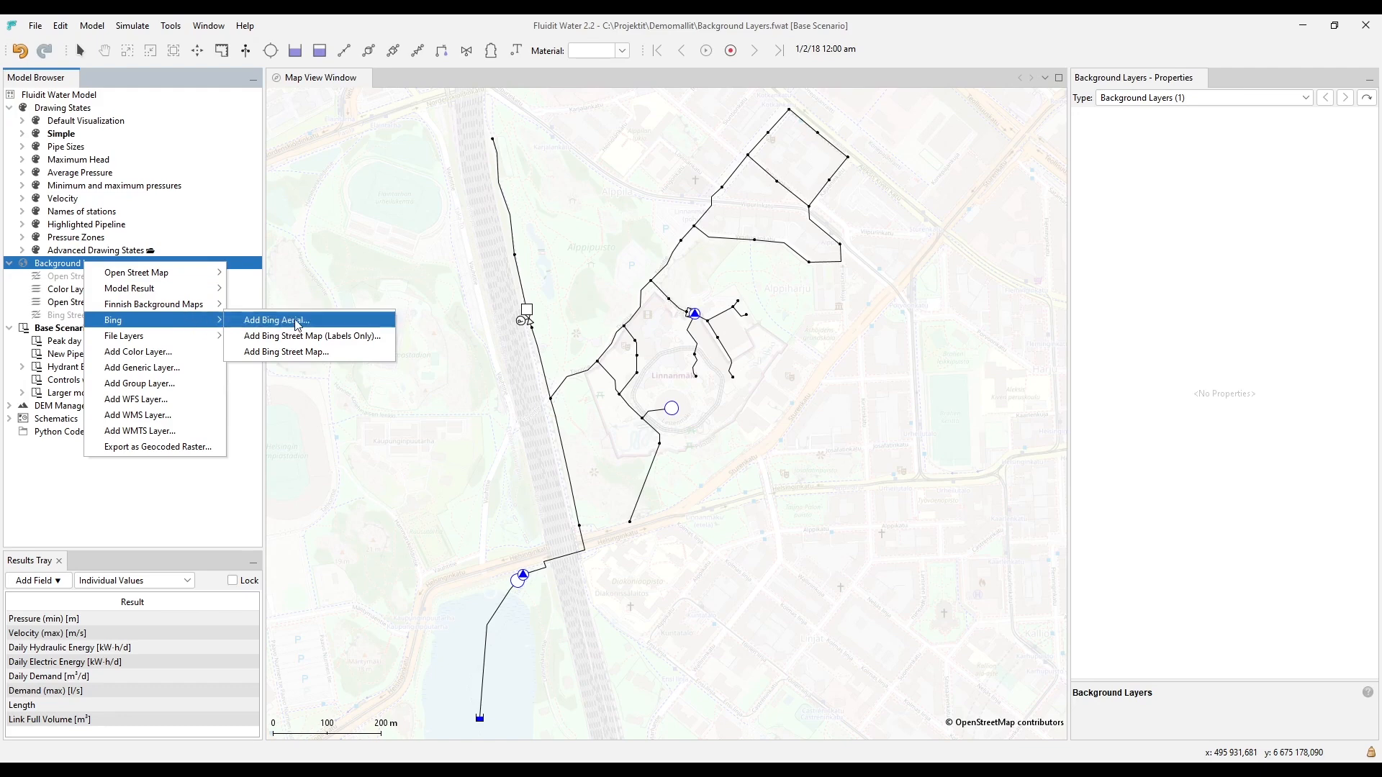
click(329, 321)
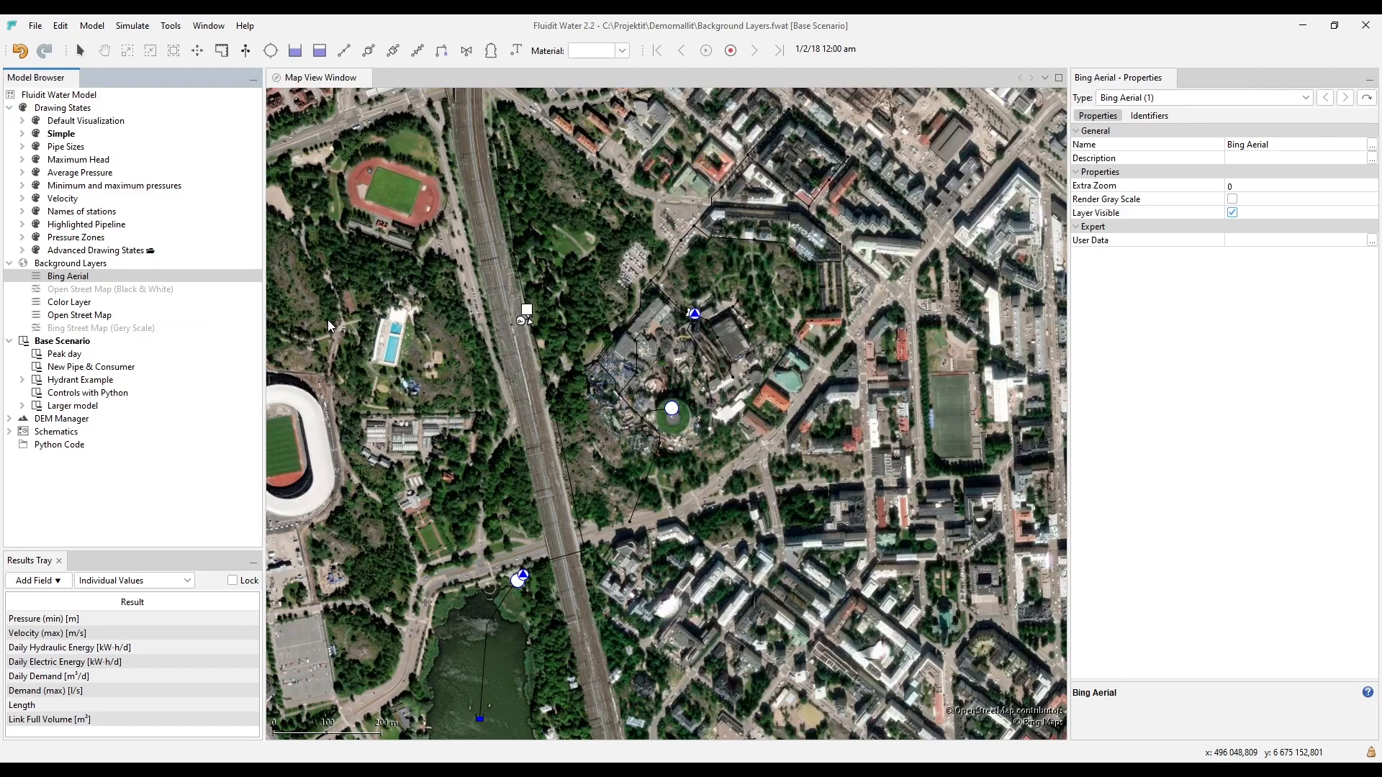
click(72, 280)
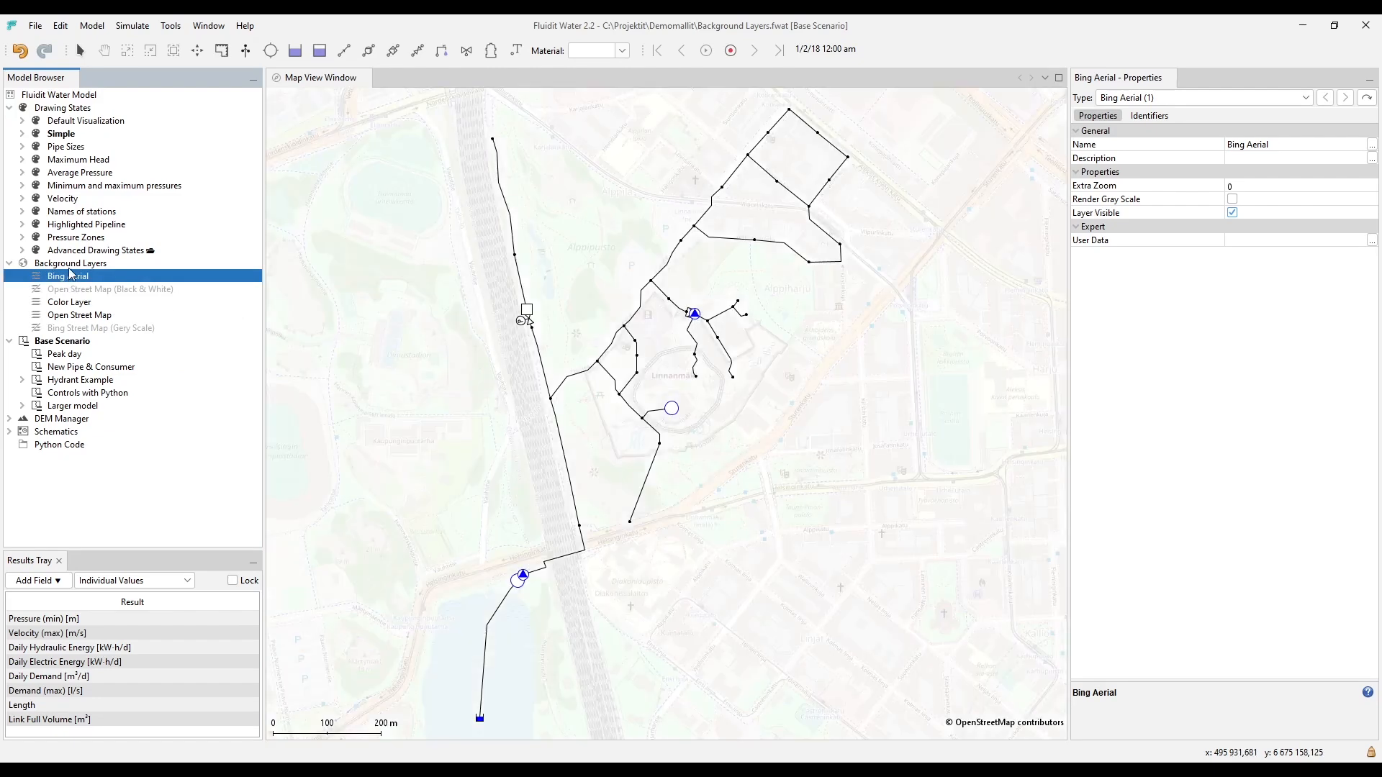
Set the Color Layer's opacity to 20
right_click(73, 267)
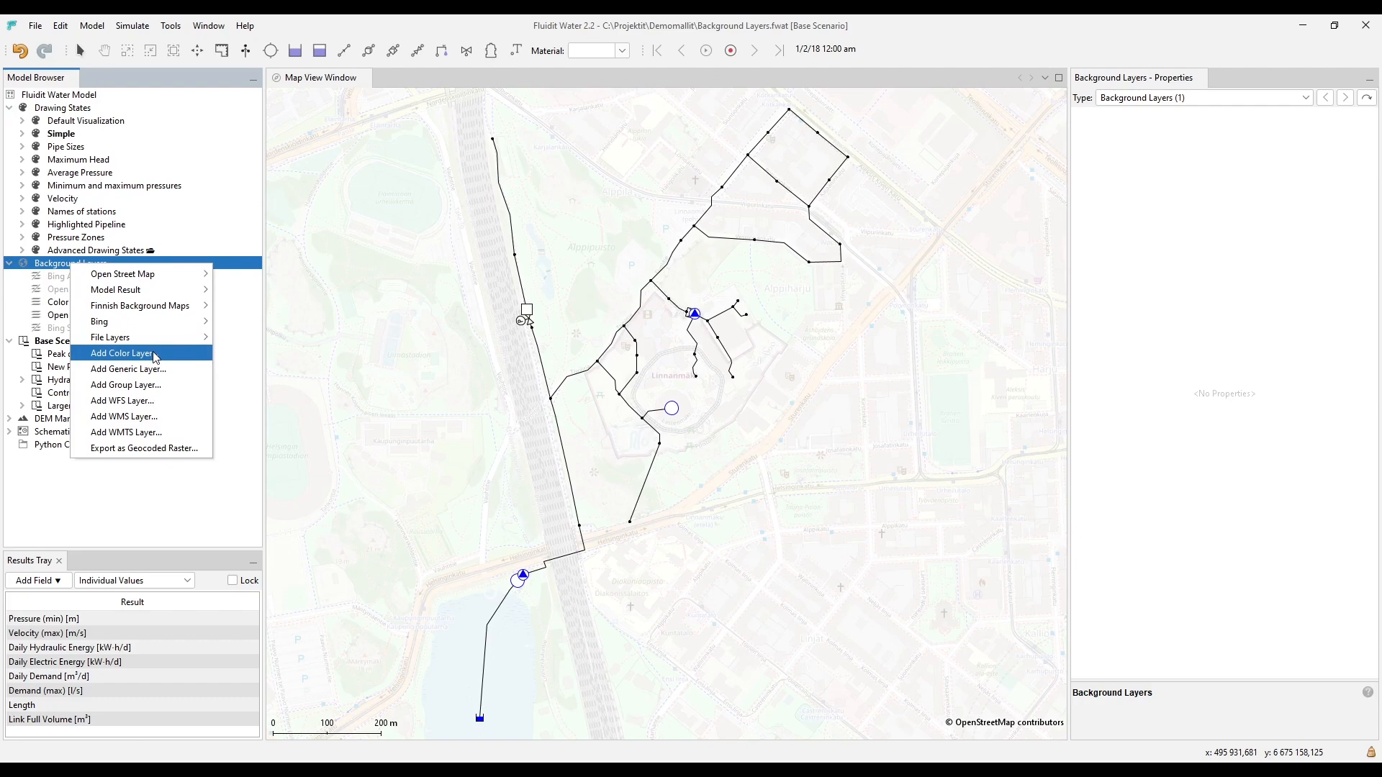
click(66, 303)
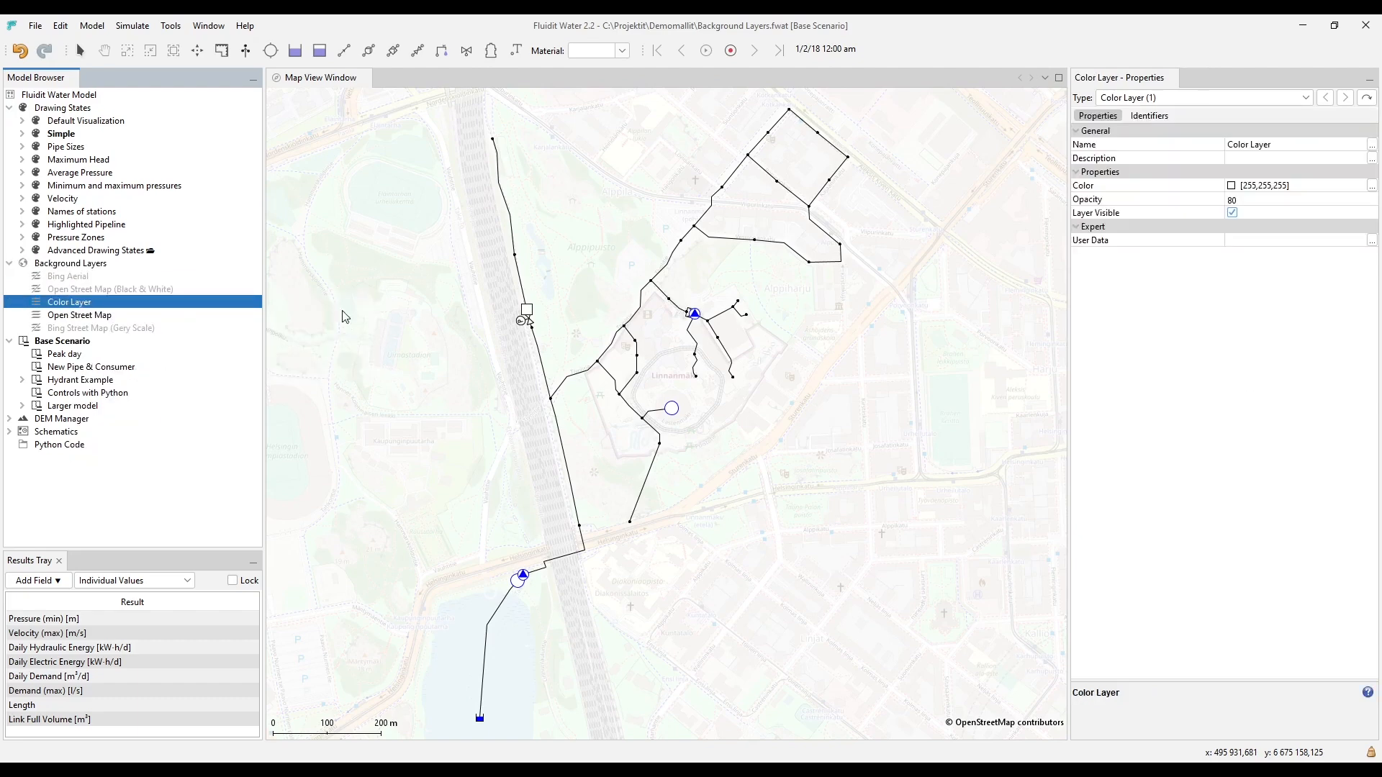
click(1243, 200)
text(20)
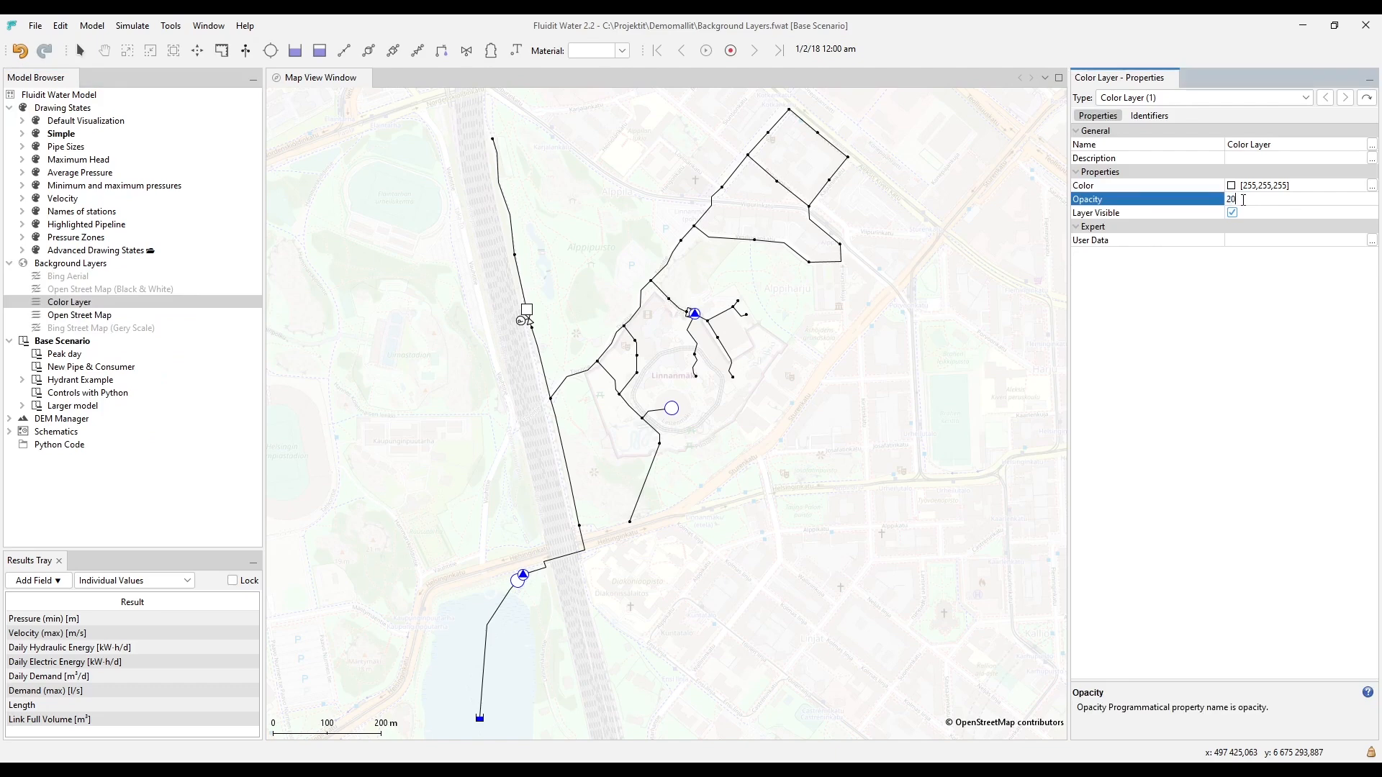
key(Return)
Restore the Color Layer's opacity to 80
click(1243, 200)
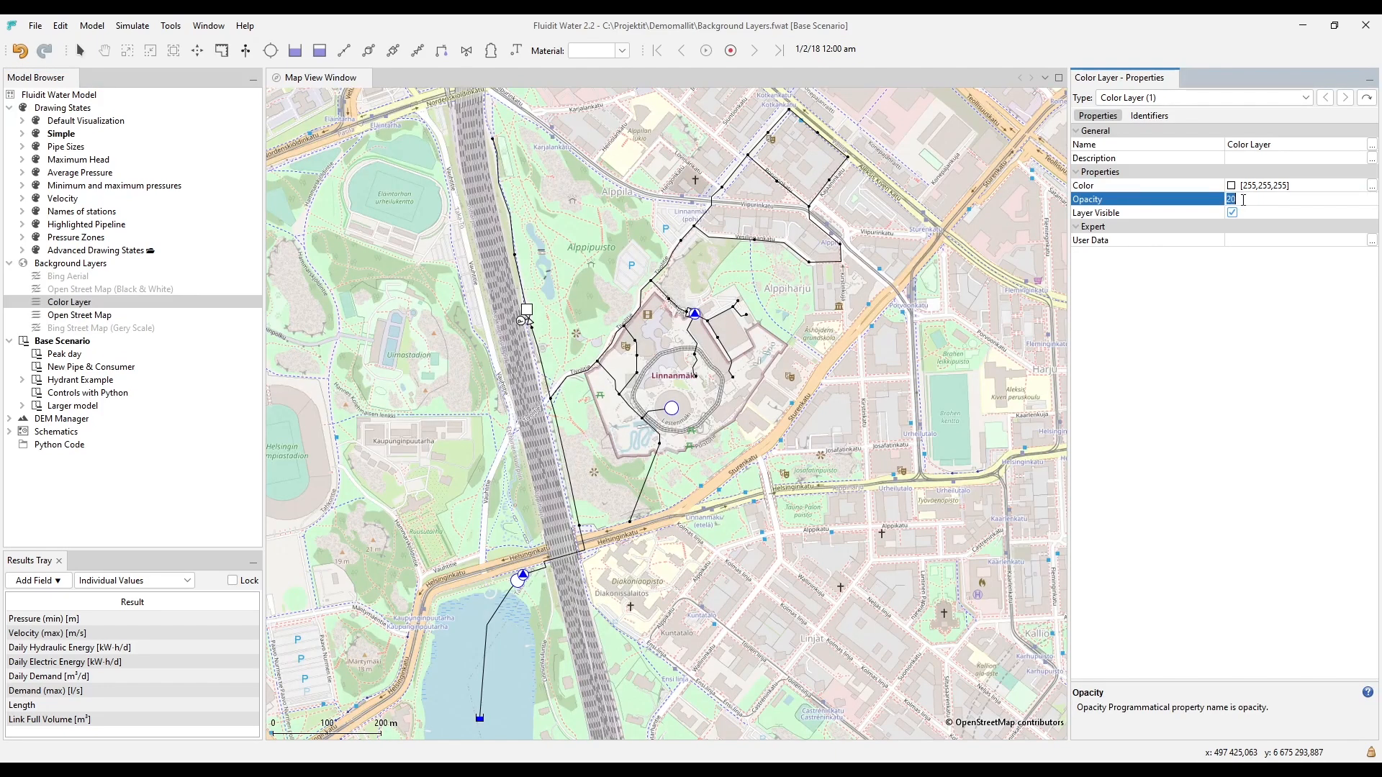
text(80)
key(Return)
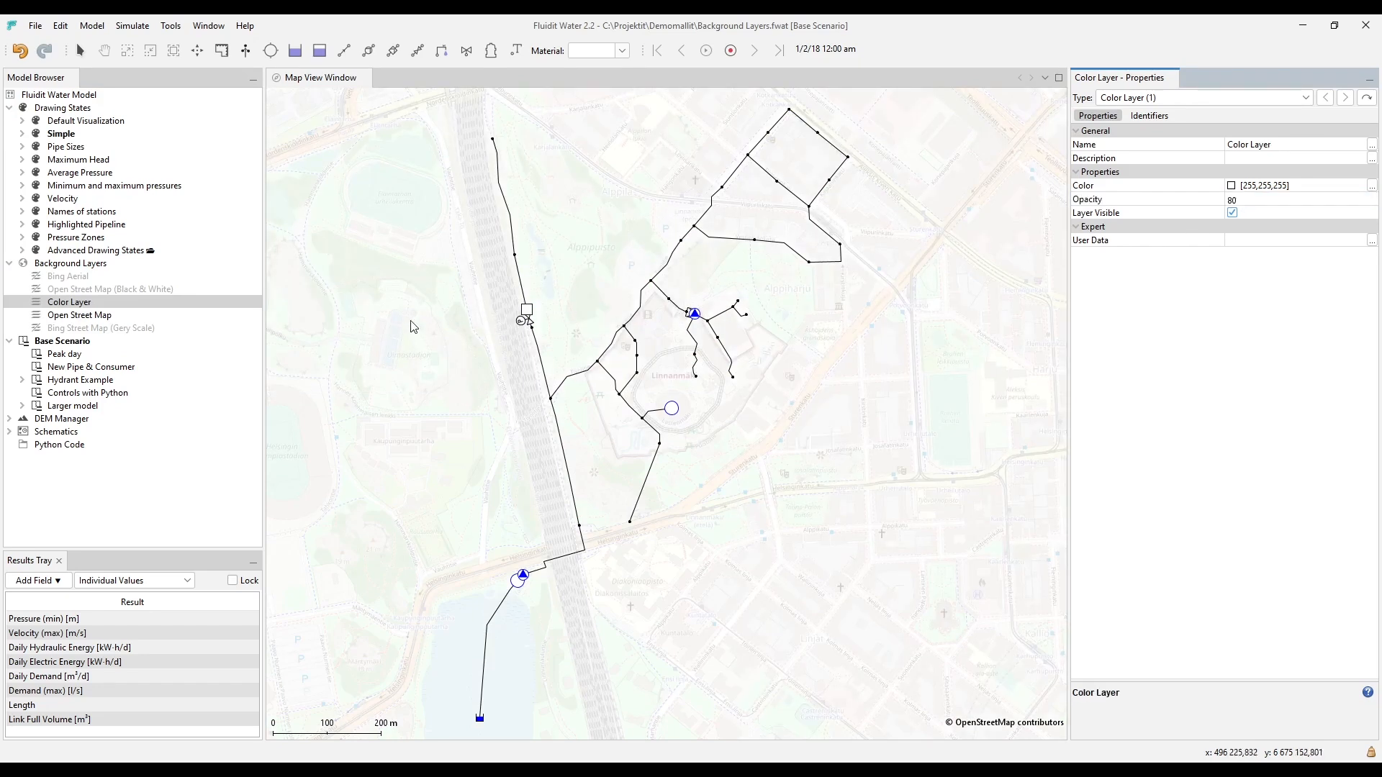
Add PipesAsGeoJSON.geojson from the Example Map folder as a vector file layer in the background layers
right_click(81, 270)
mouse_move(171, 341)
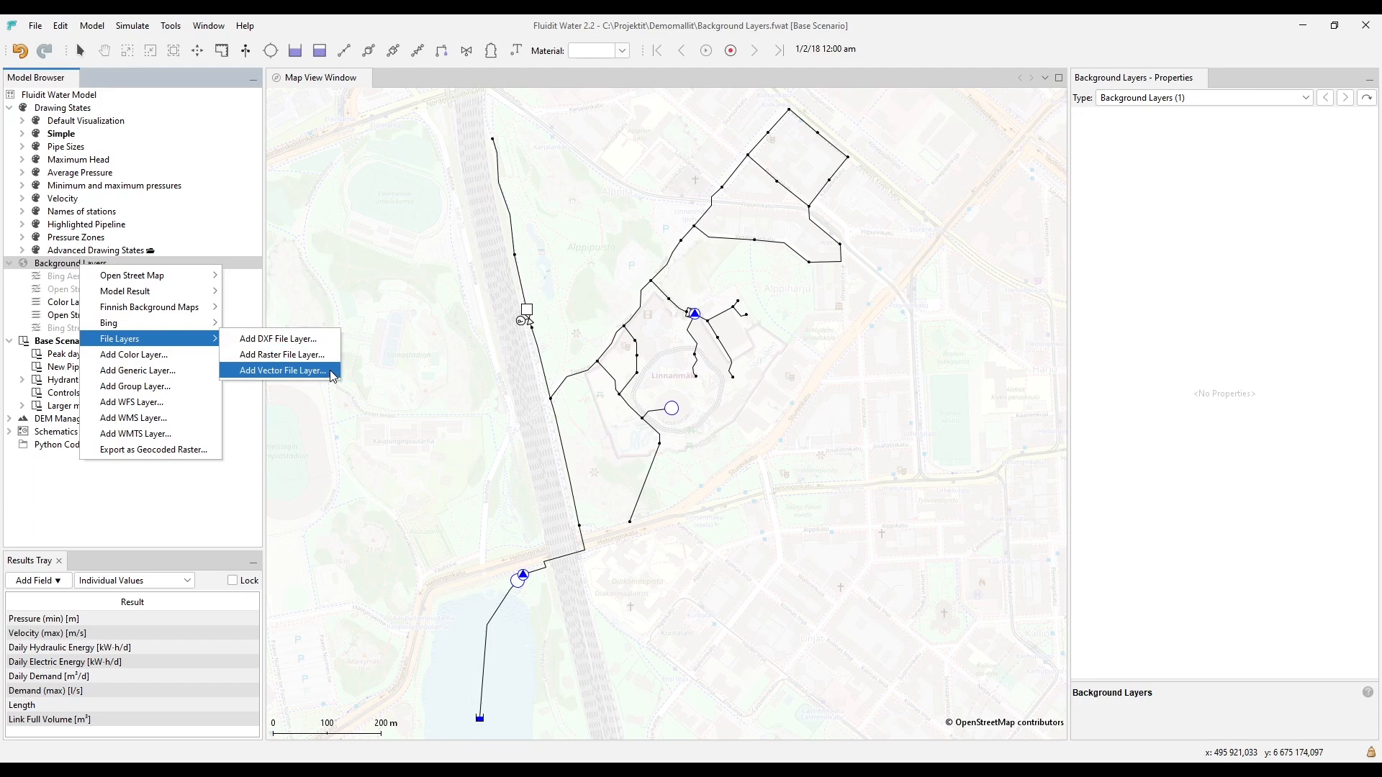
click(333, 377)
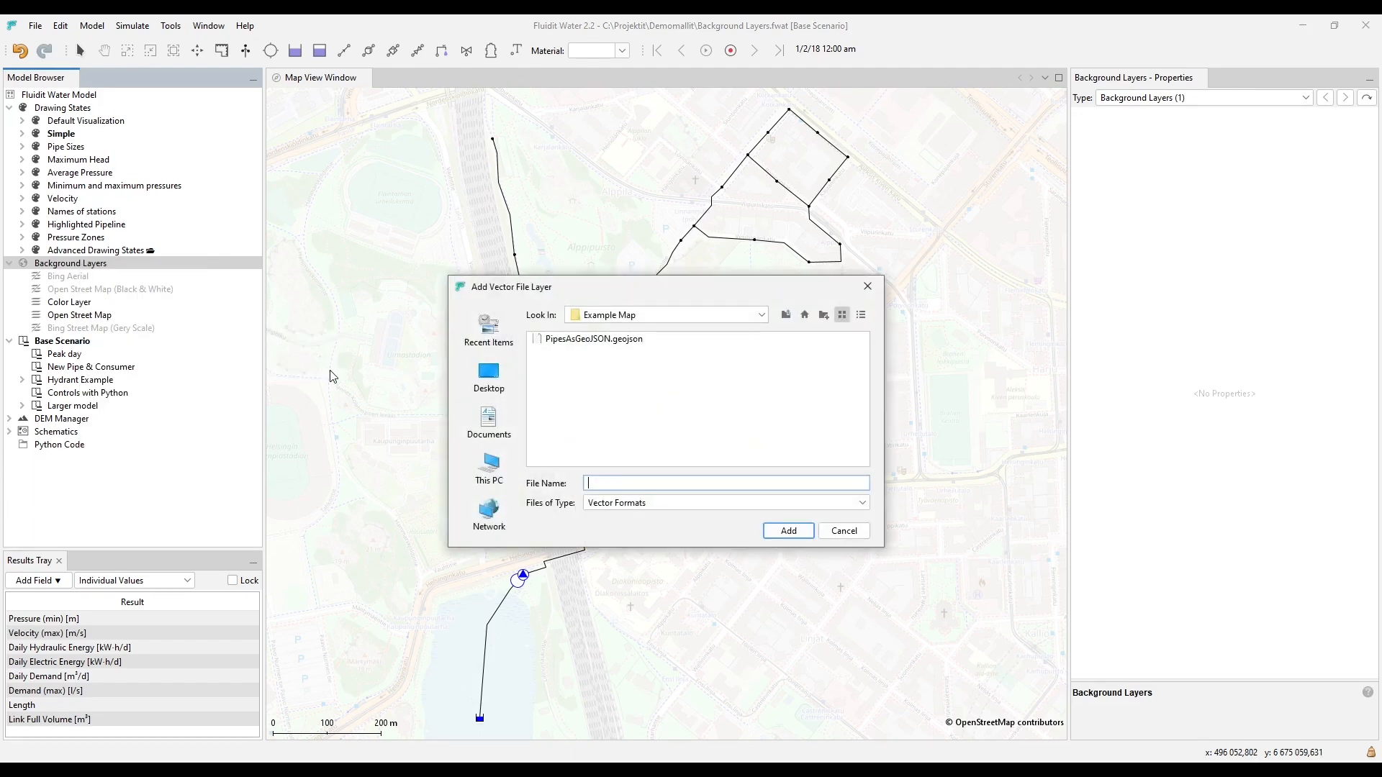
click(583, 342)
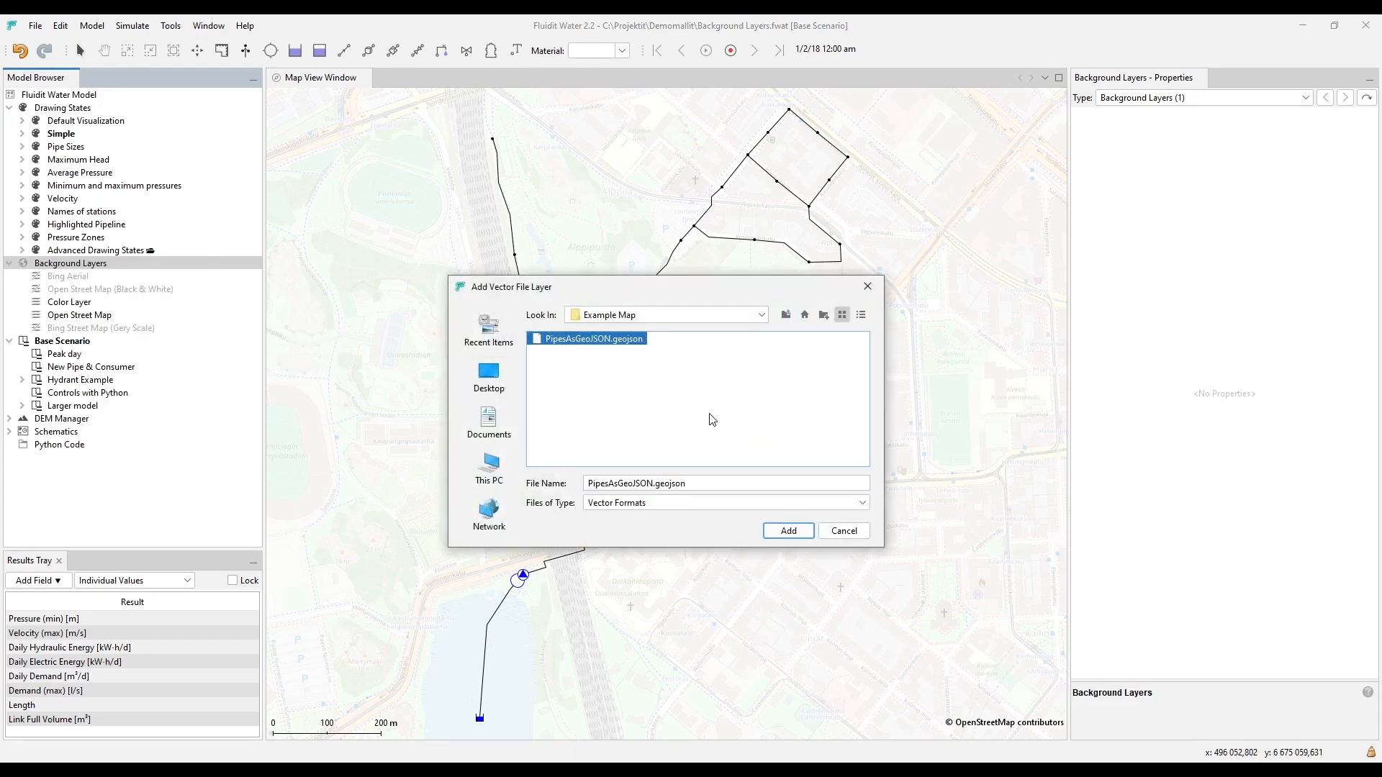
click(788, 532)
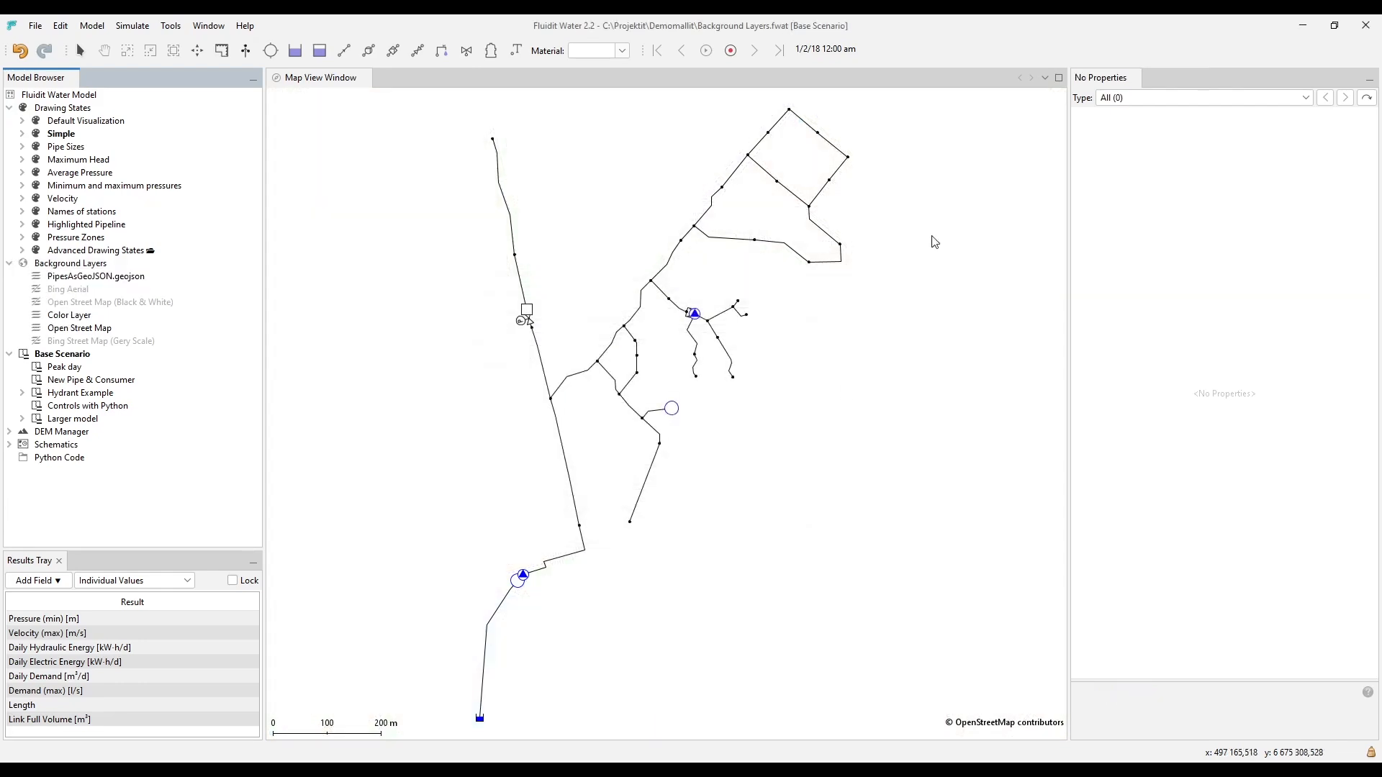
Set the stroke color in the PipesAsGeoJSON.geojson layer's rendering style to red
scroll(978, 163, up, 3)
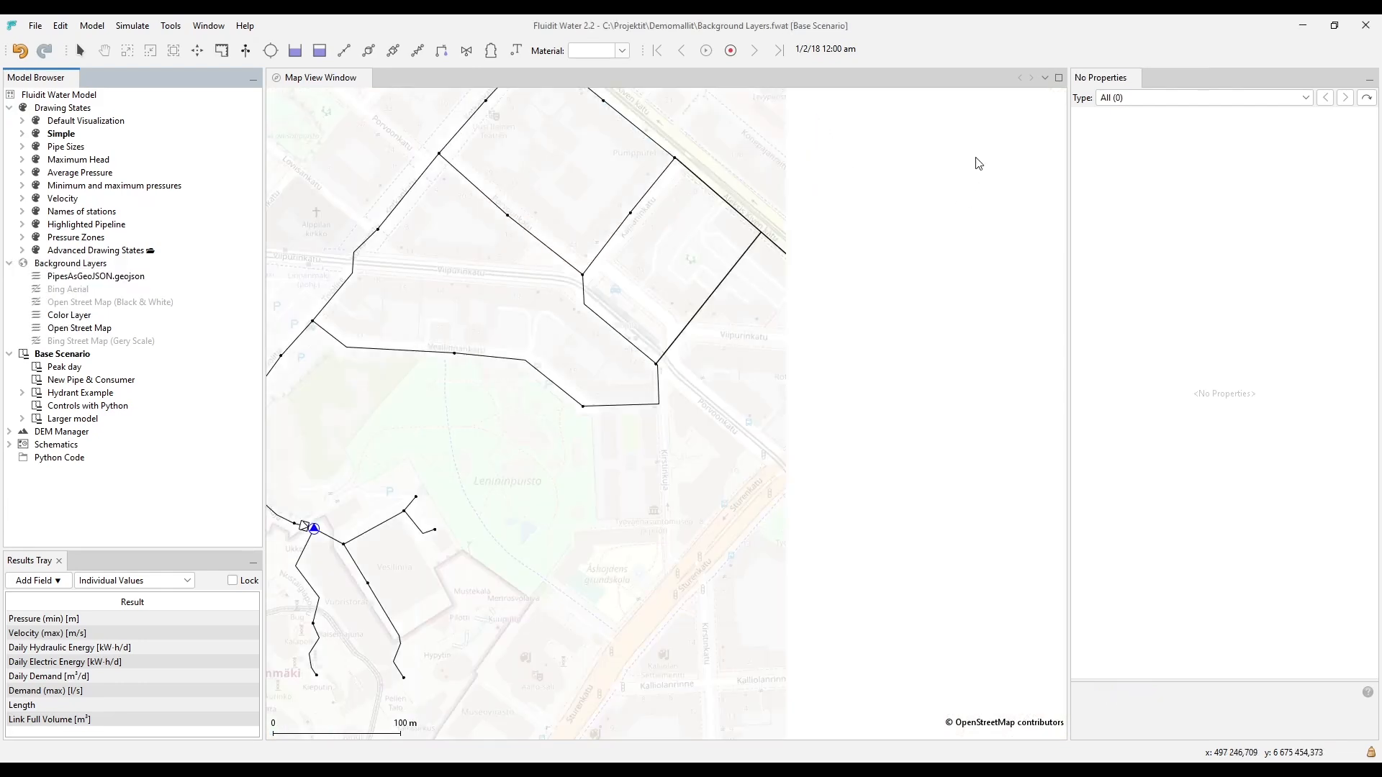
drag(977, 163, 888, 247)
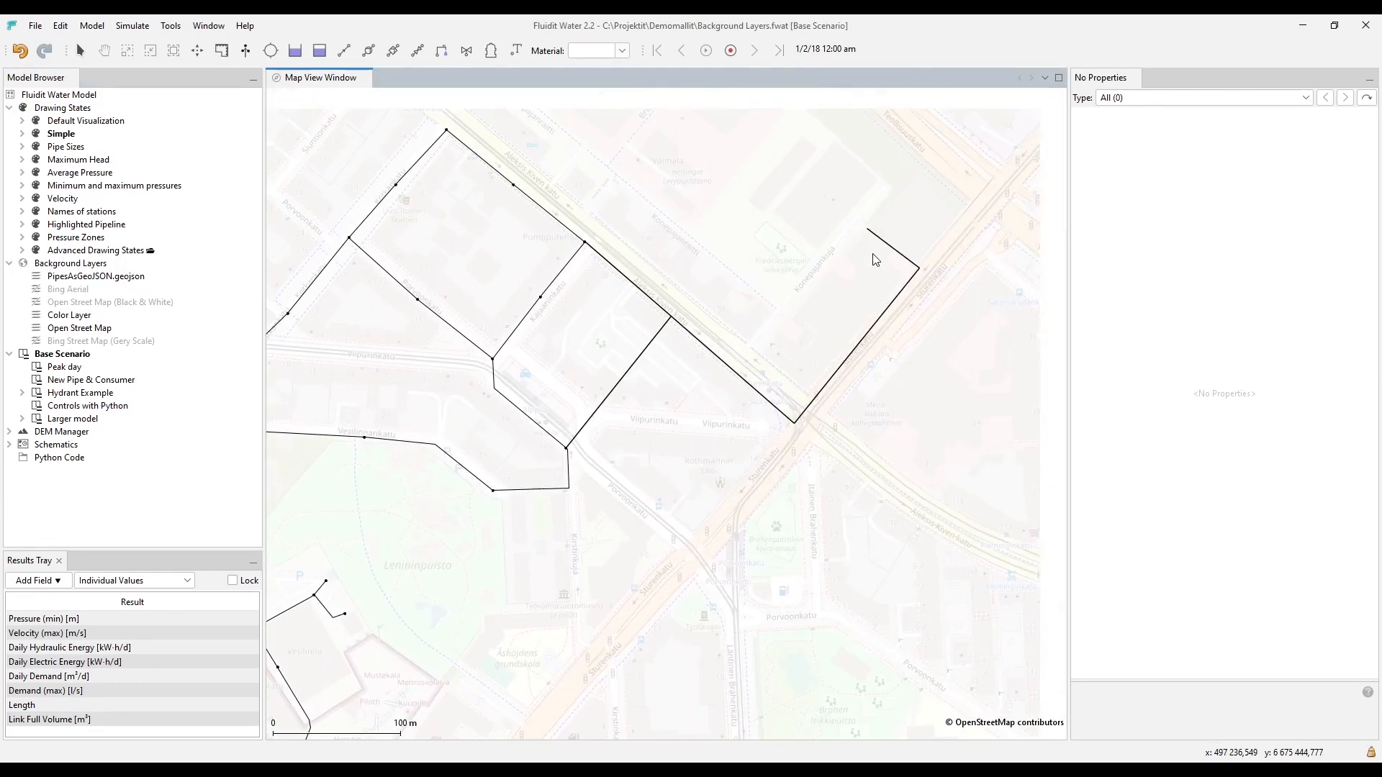
click(90, 277)
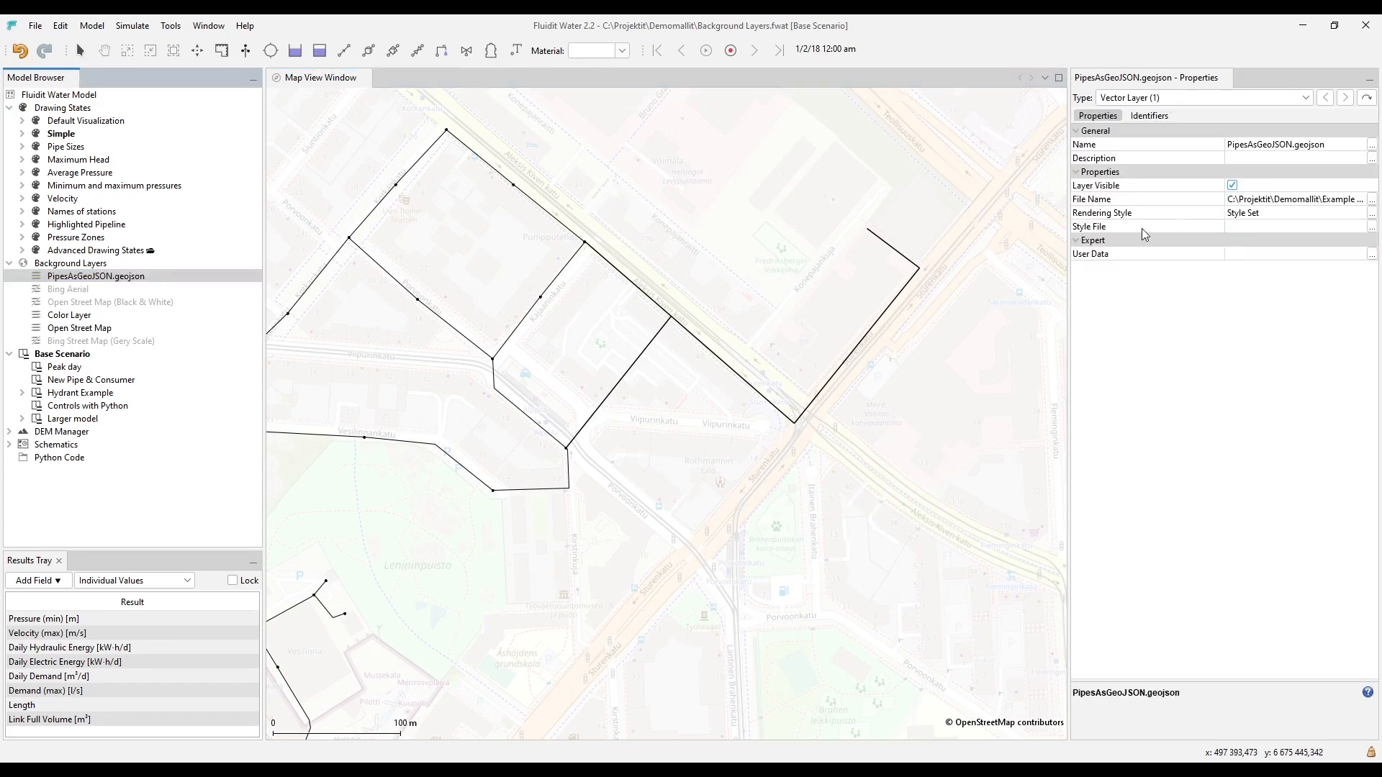
click(1374, 213)
click(577, 335)
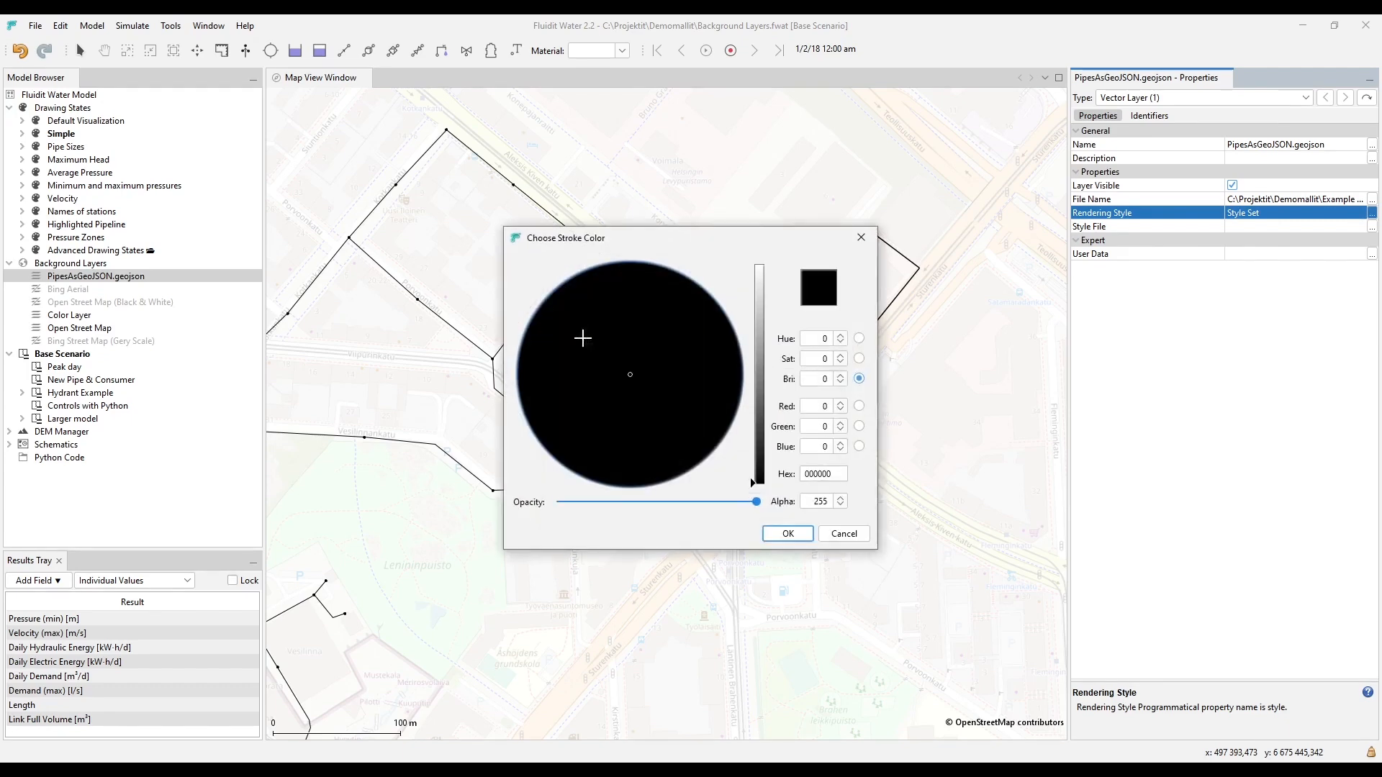
drag(758, 484, 758, 265)
click(628, 338)
drag(627, 337, 628, 256)
click(772, 523)
click(745, 500)
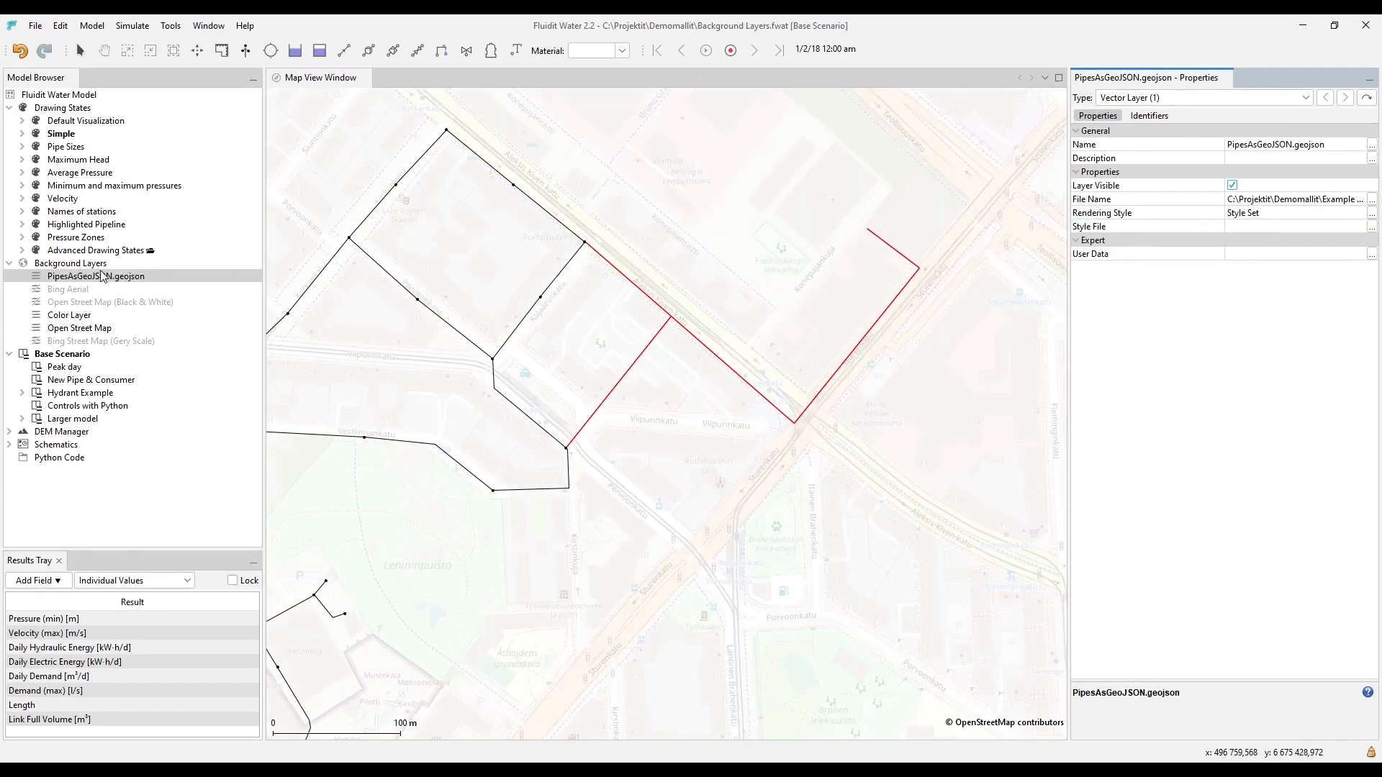
Hide the PipesAsGeoJSON.geojson background layer and fit the whole network in the map view
click(72, 277)
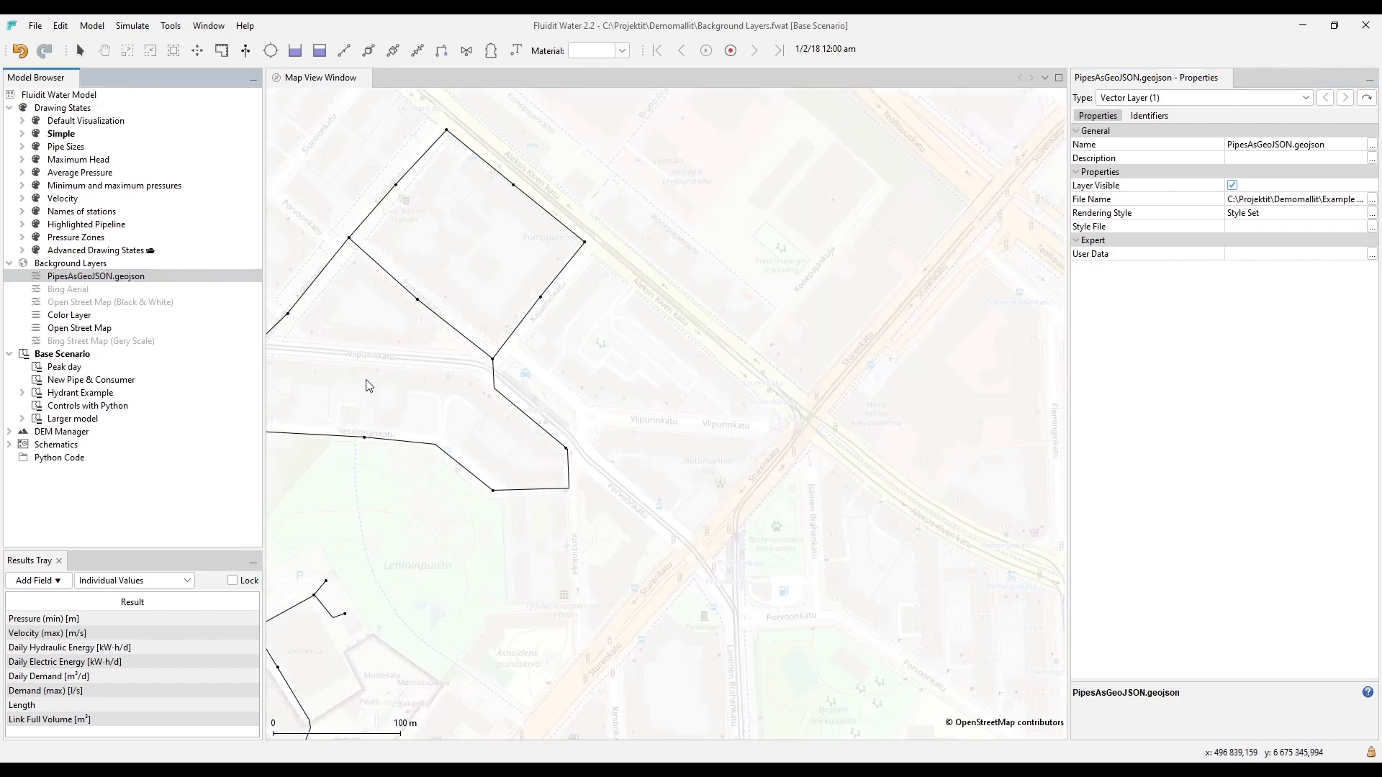
click(174, 51)
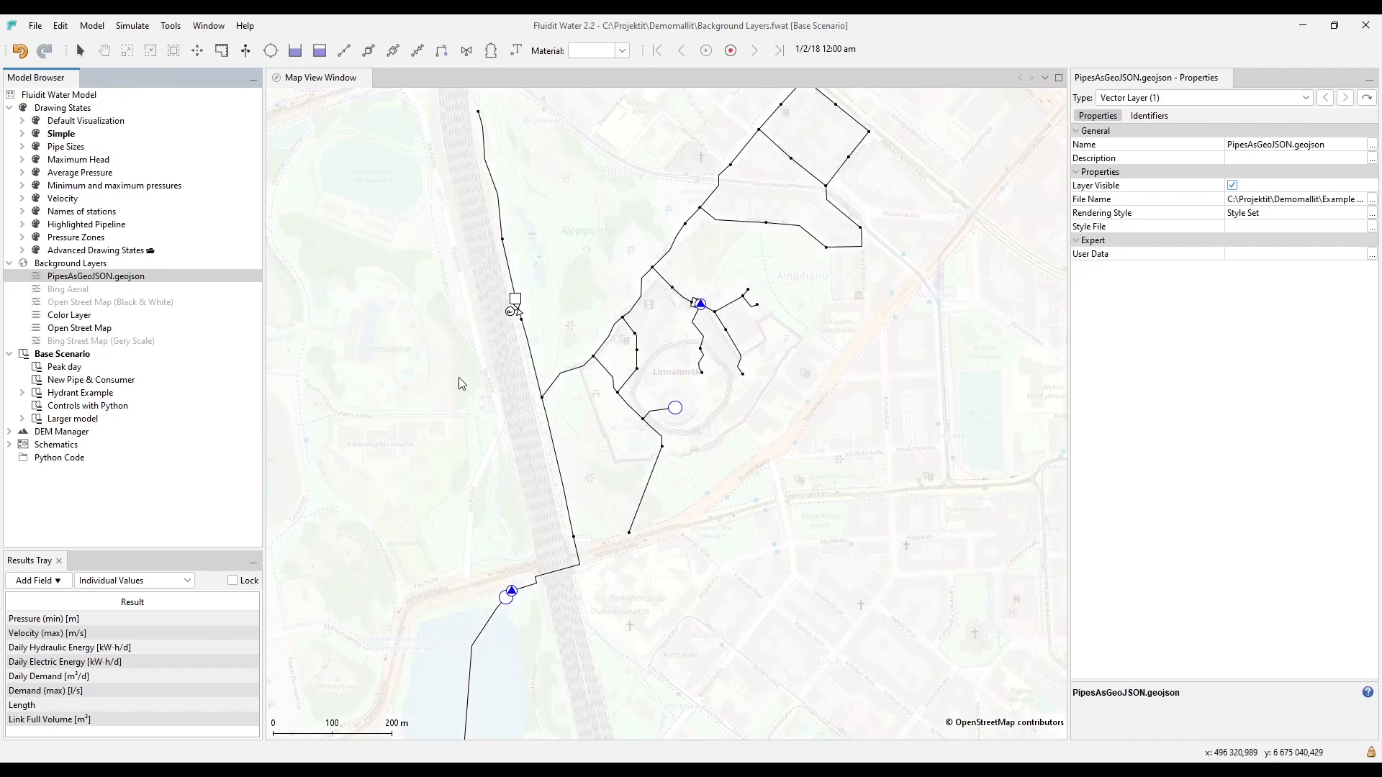
right_click(74, 265)
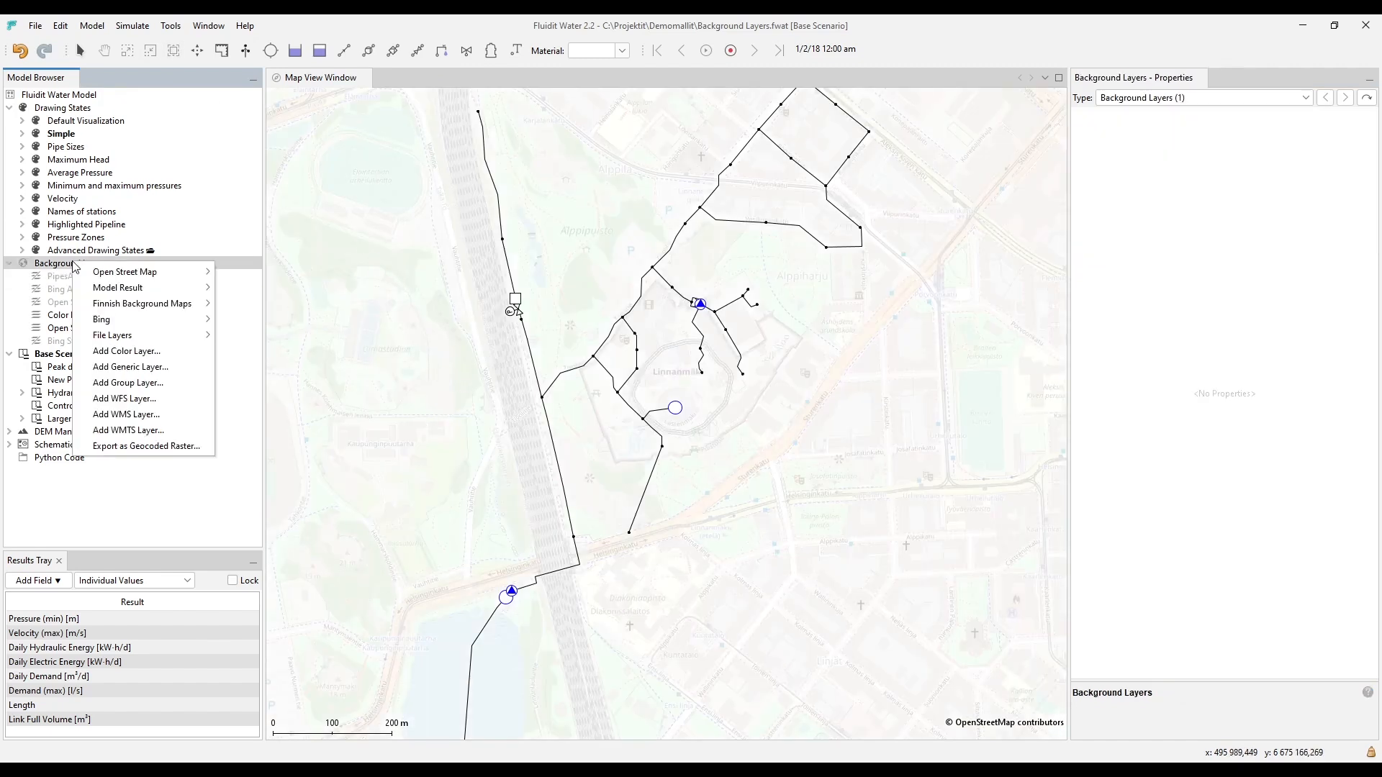
click(180, 421)
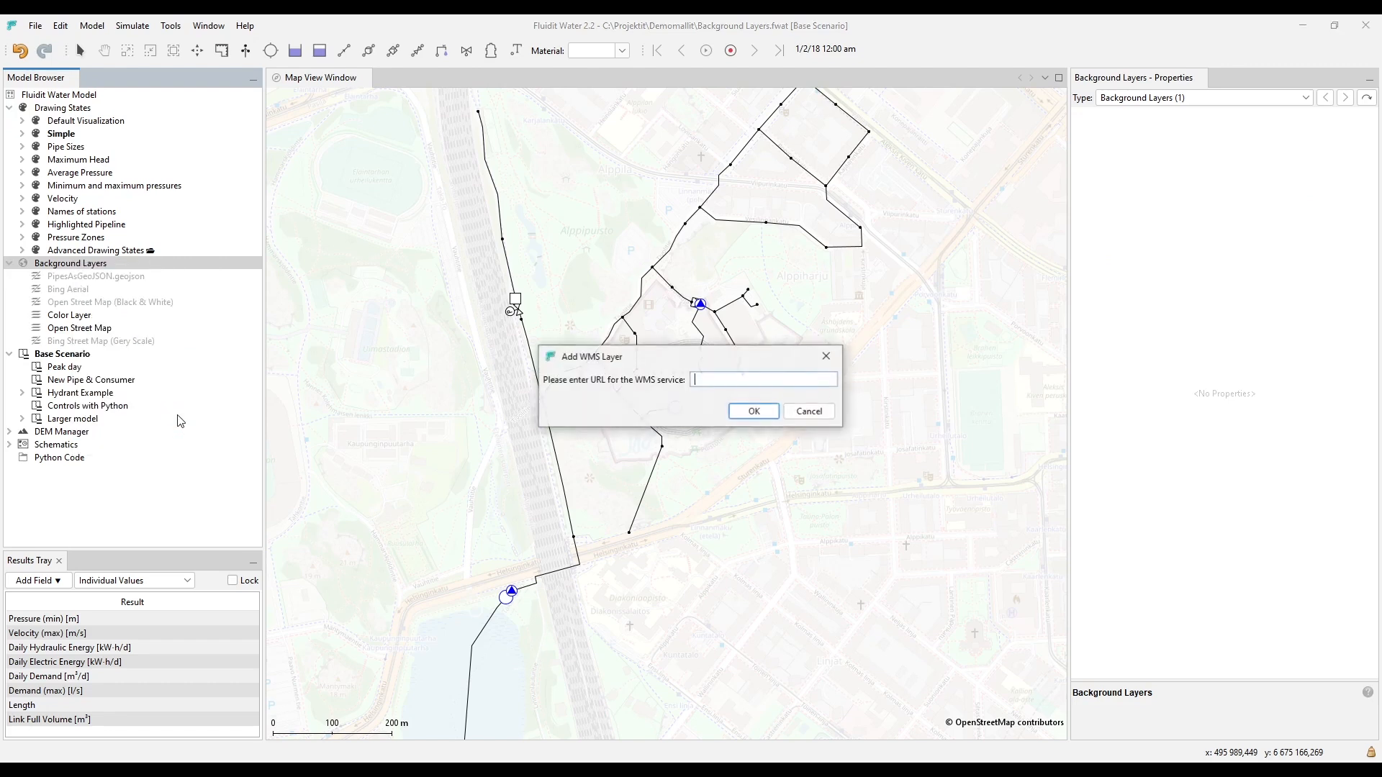
text(https://kartta.hel.fi/ws/geoserver/avoindata/wms)
drag(844, 399, 927, 399)
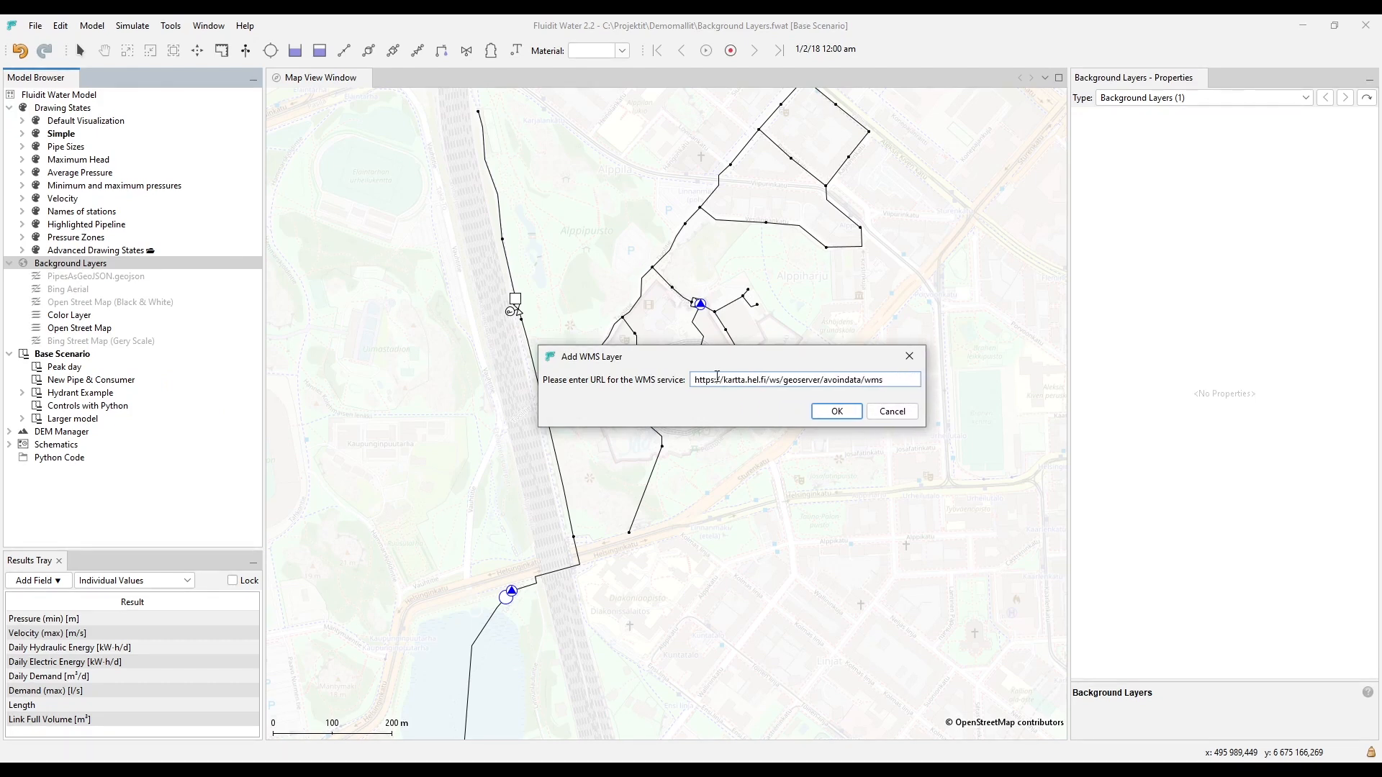
click(837, 412)
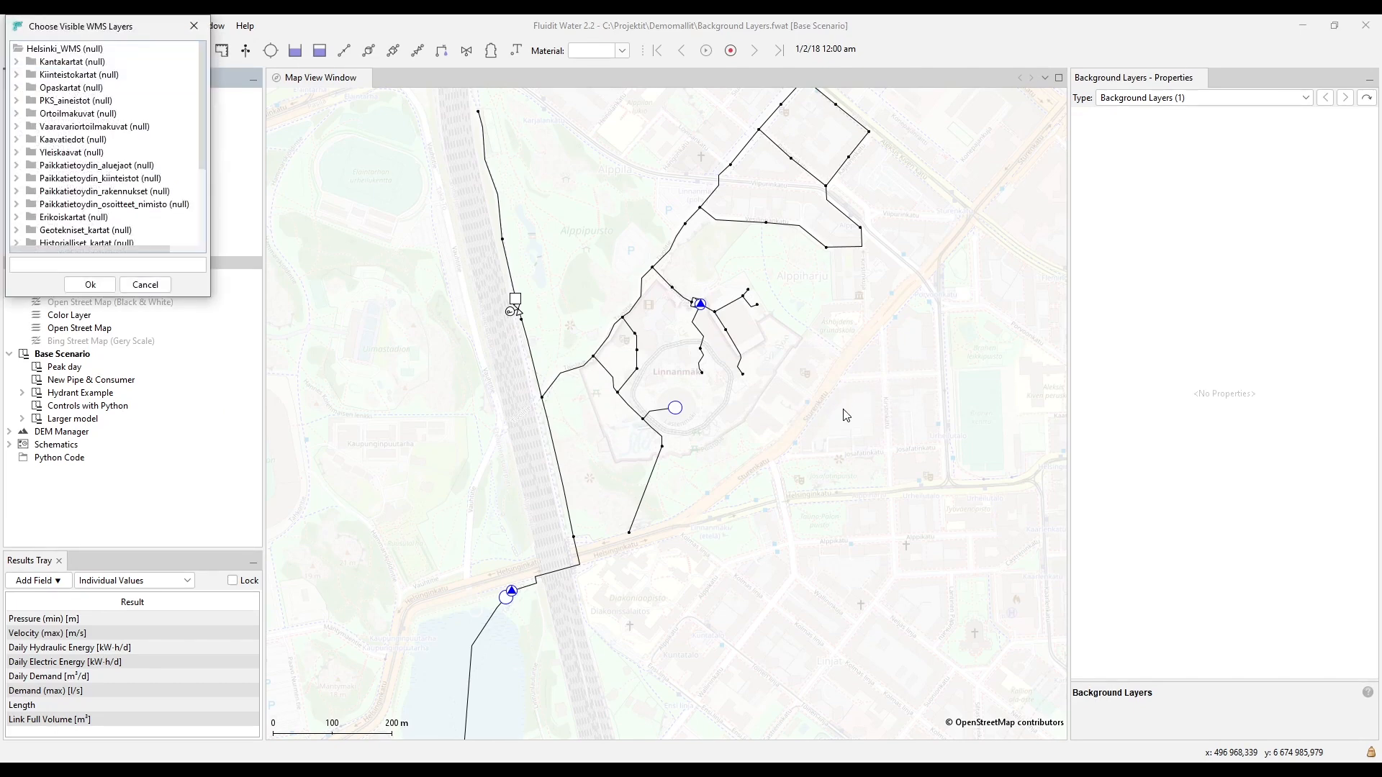
Add the avoindata:Kiinteistokartta layer from the WMS service's Kiinteistokartat group to the background layers, and hide it
drag(162, 30, 597, 192)
drag(641, 457, 821, 646)
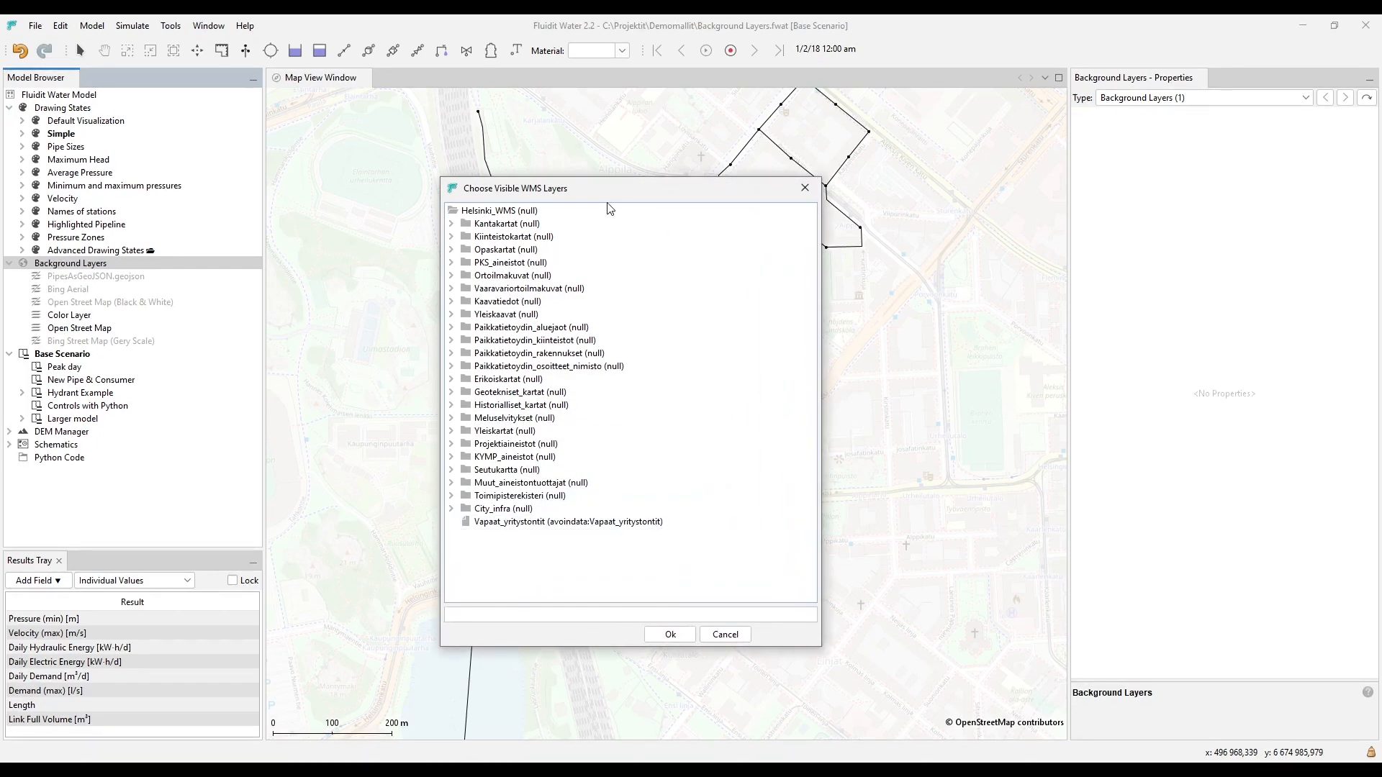
click(452, 237)
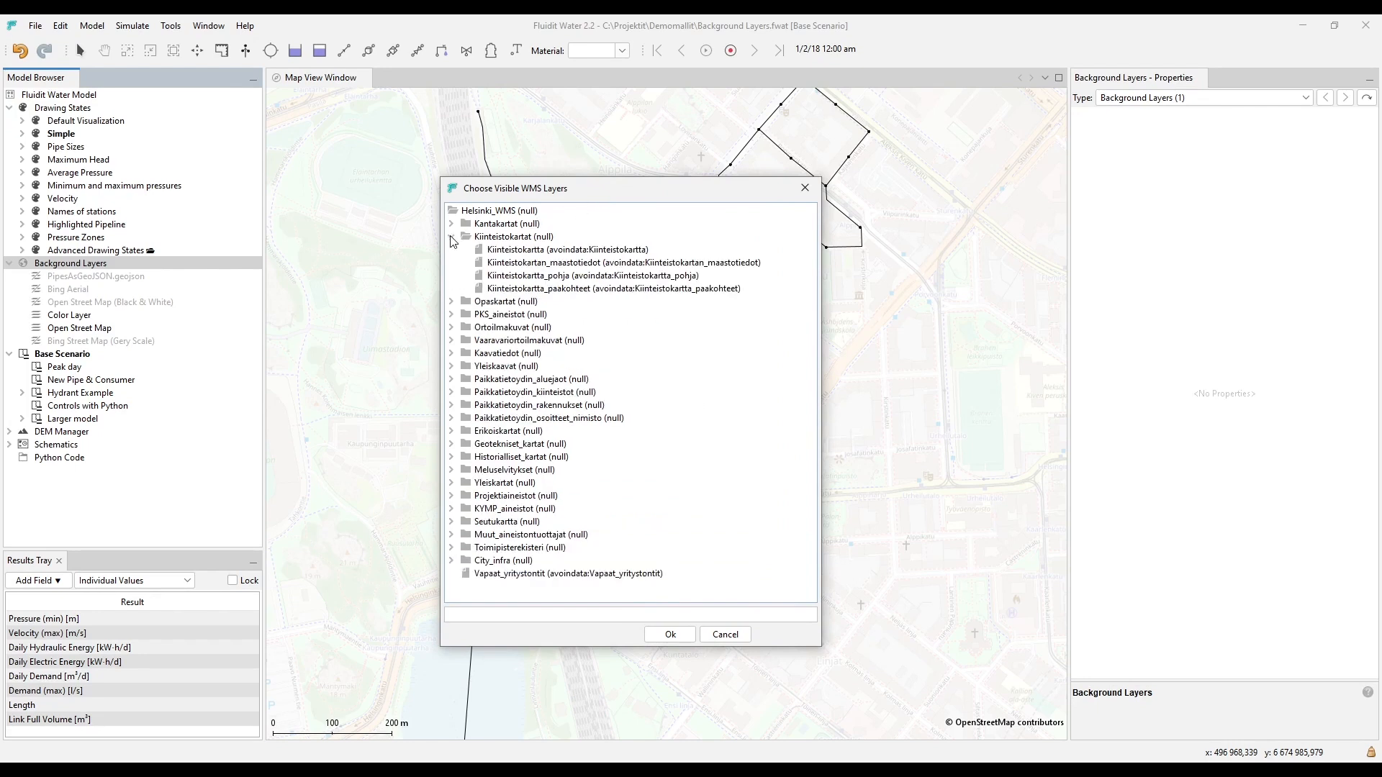
click(528, 252)
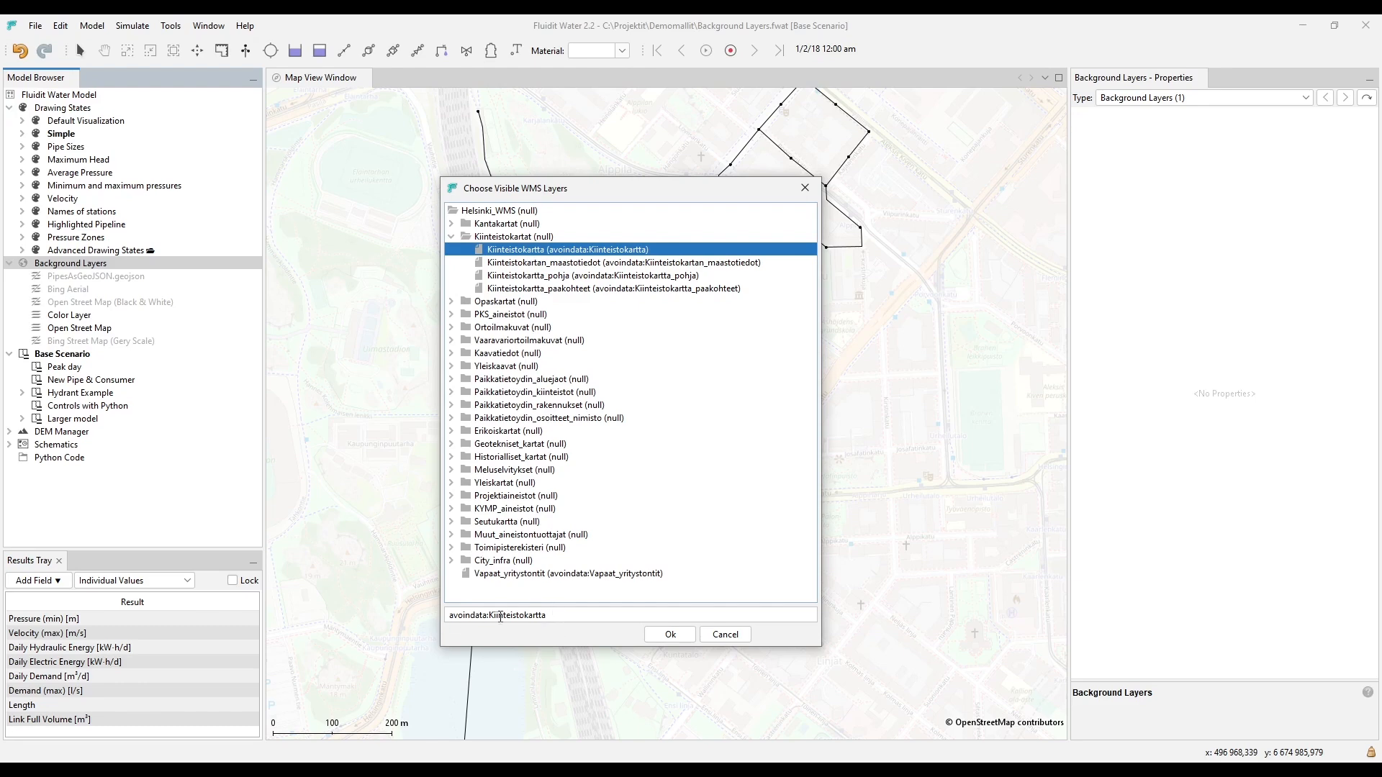
click(671, 636)
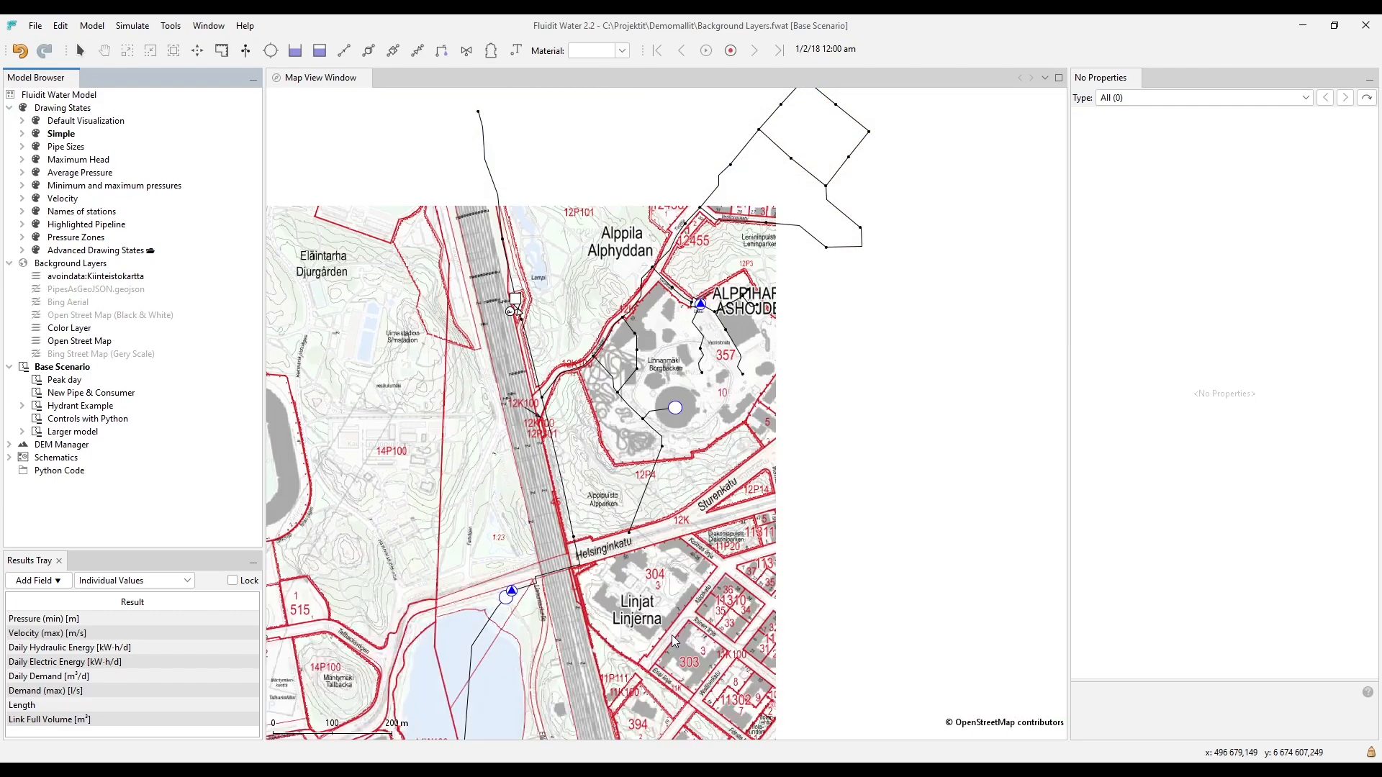
click(129, 279)
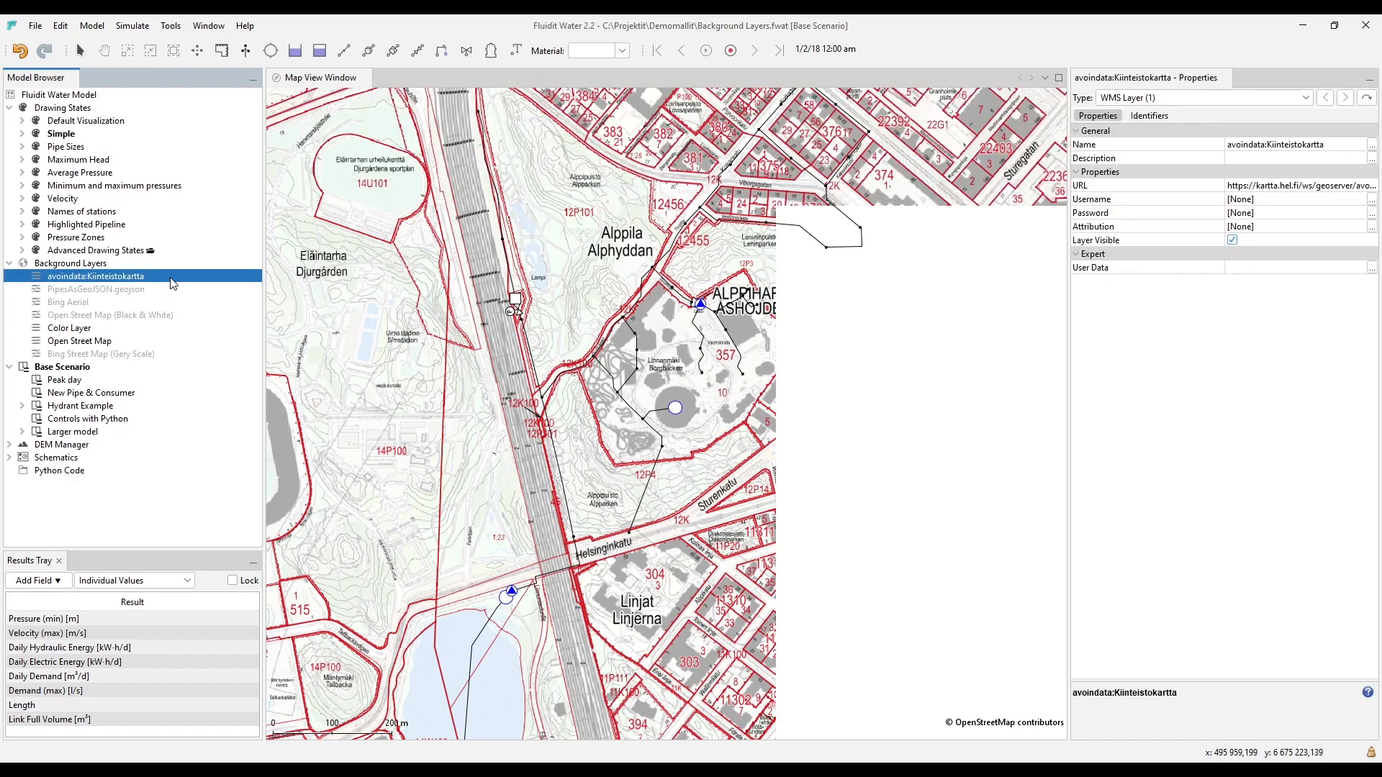
double_click(131, 277)
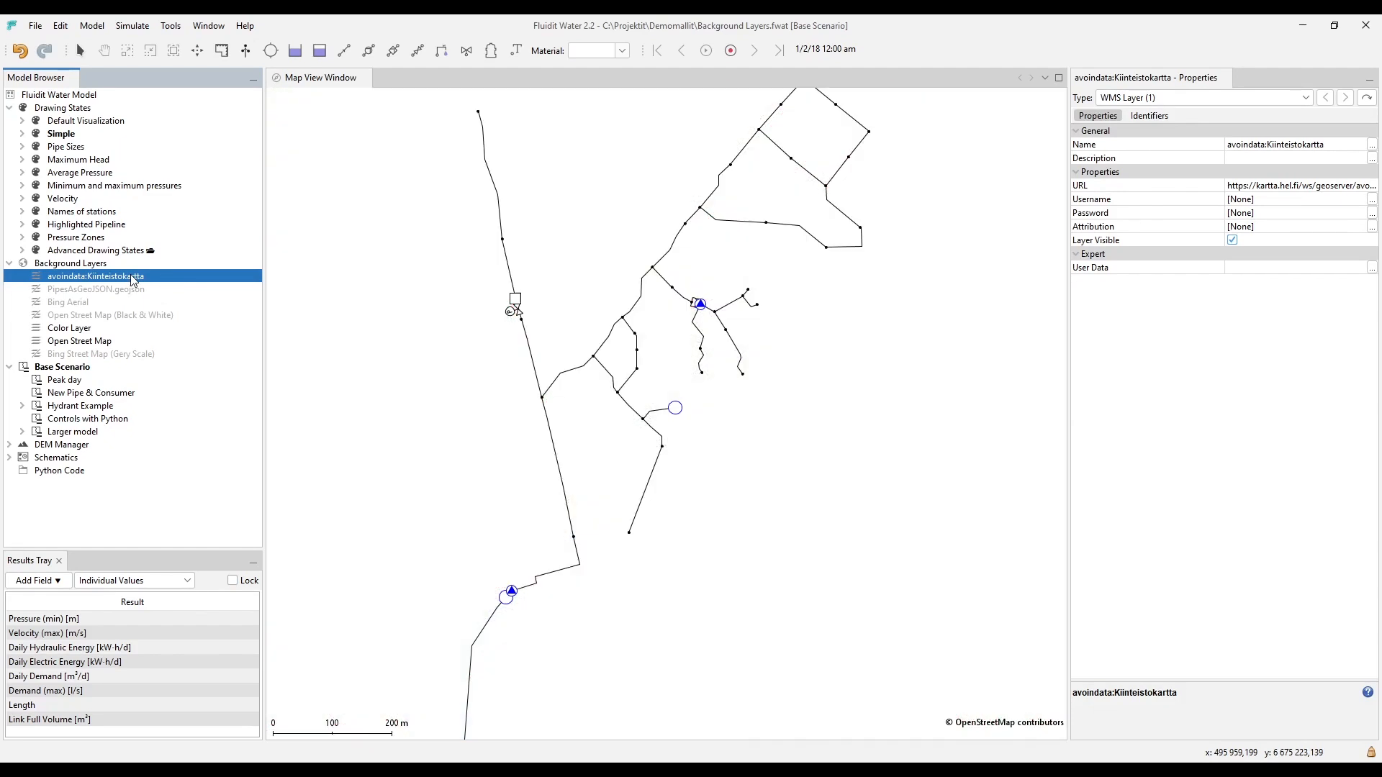
right_click(87, 265)
mouse_move(167, 291)
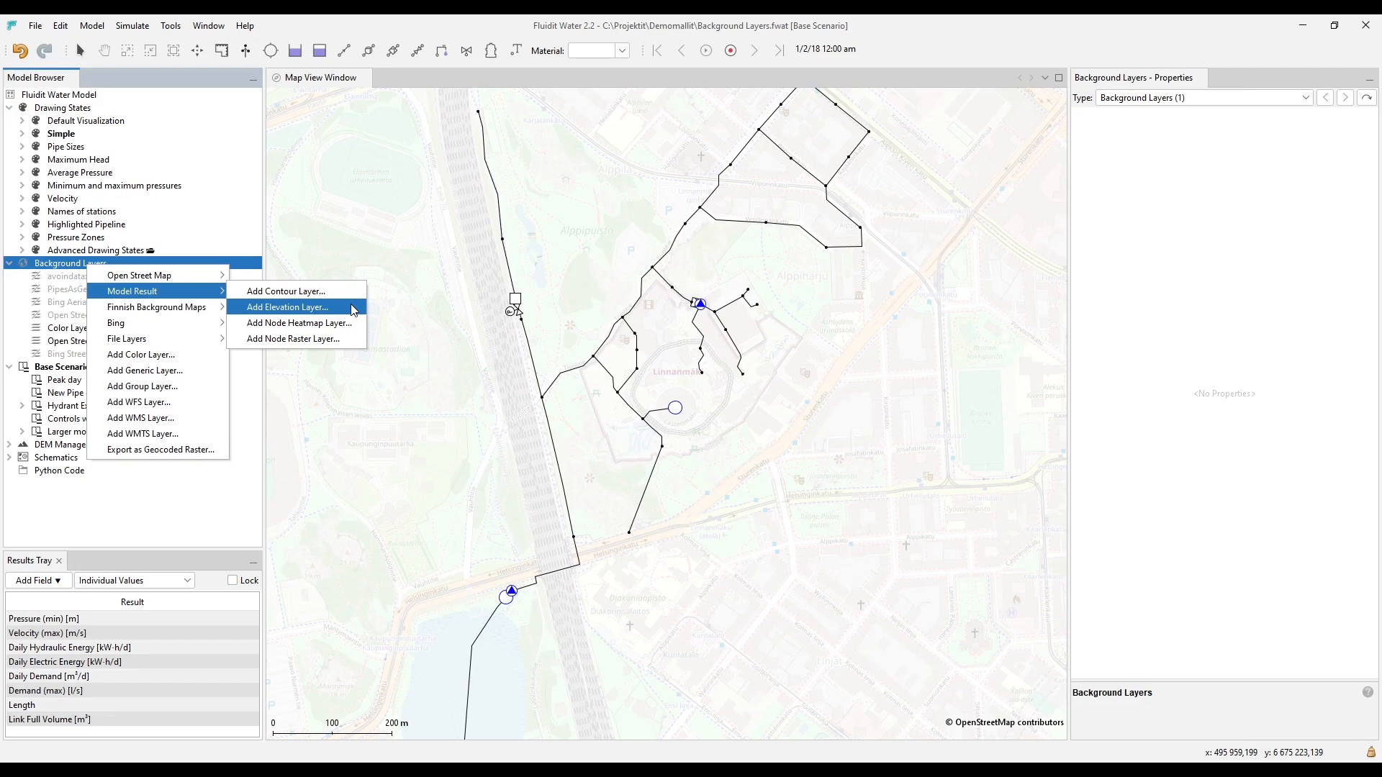
click(430, 311)
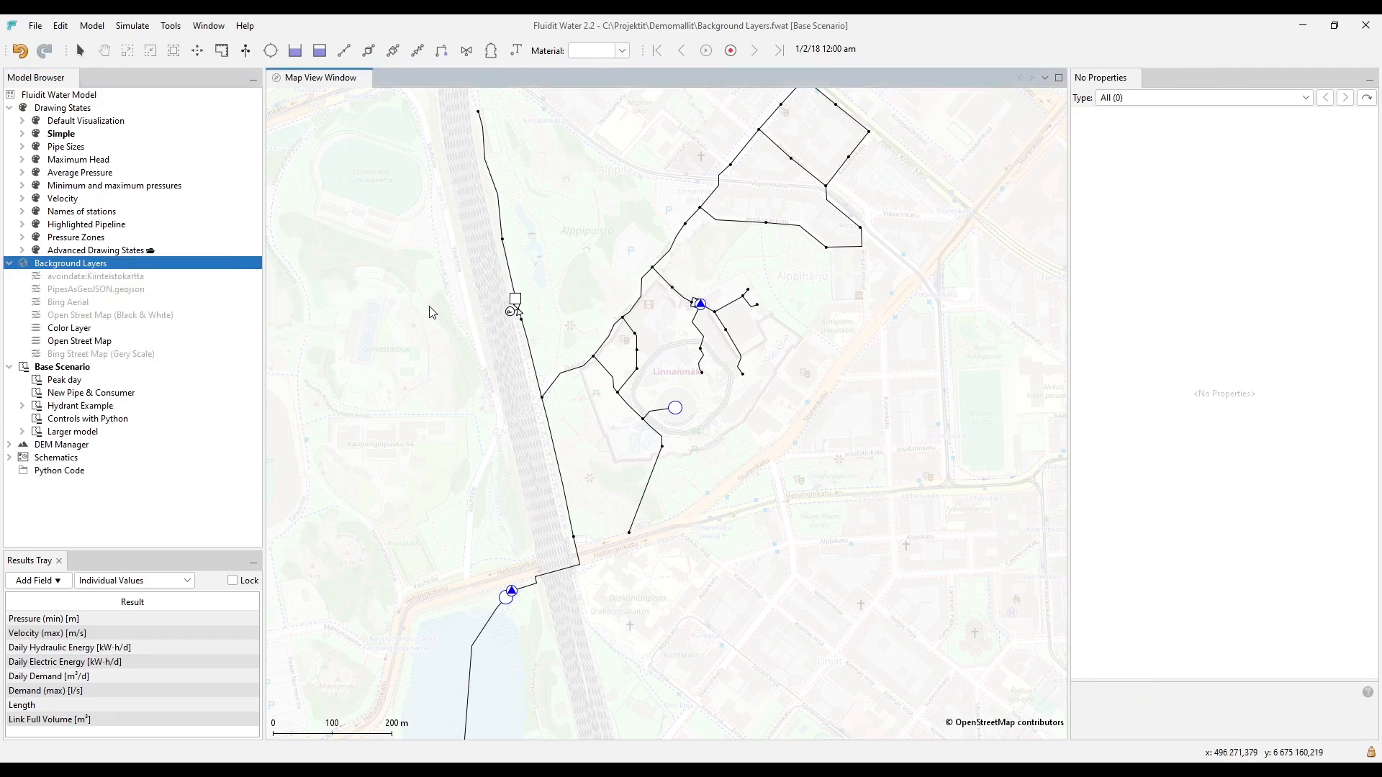
Review the color limits defined for the Elevation result in the result colors and sizes settings
click(92, 26)
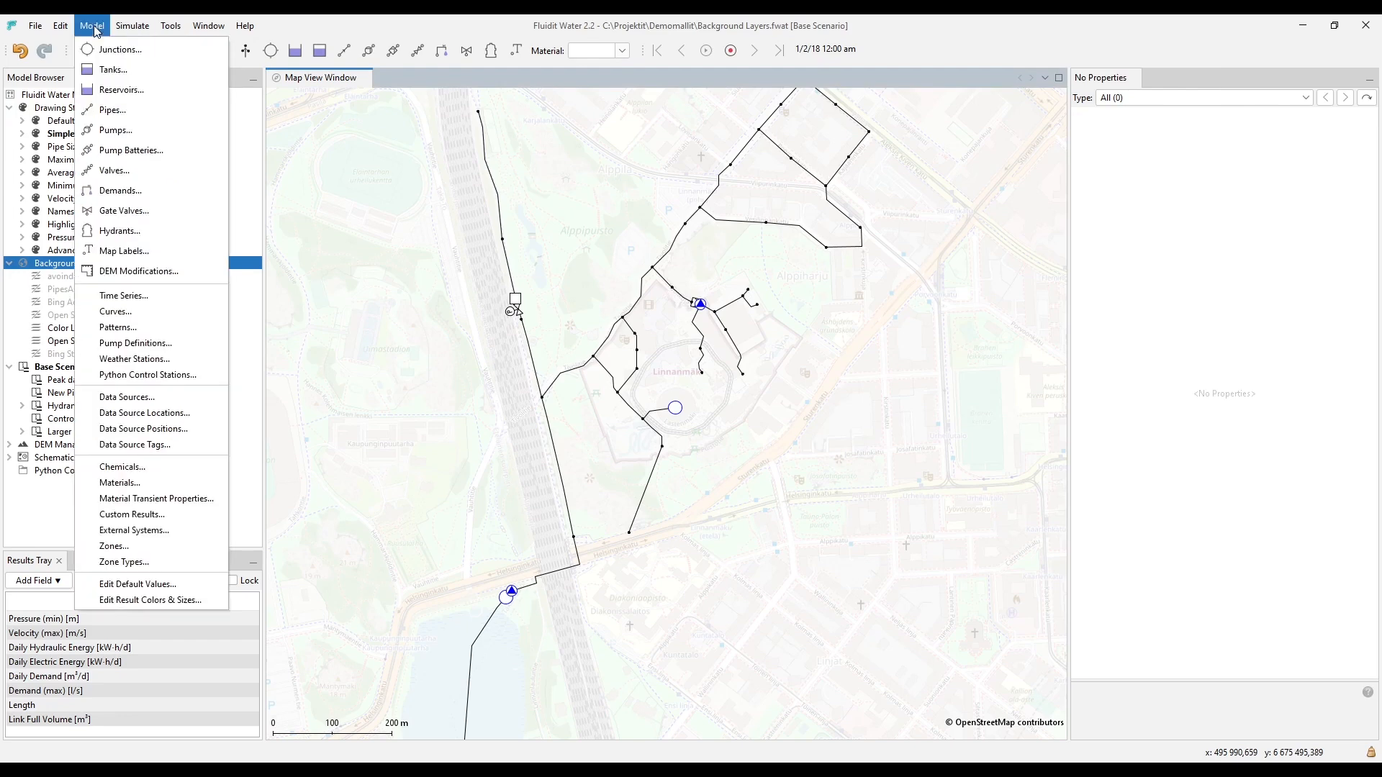
click(199, 601)
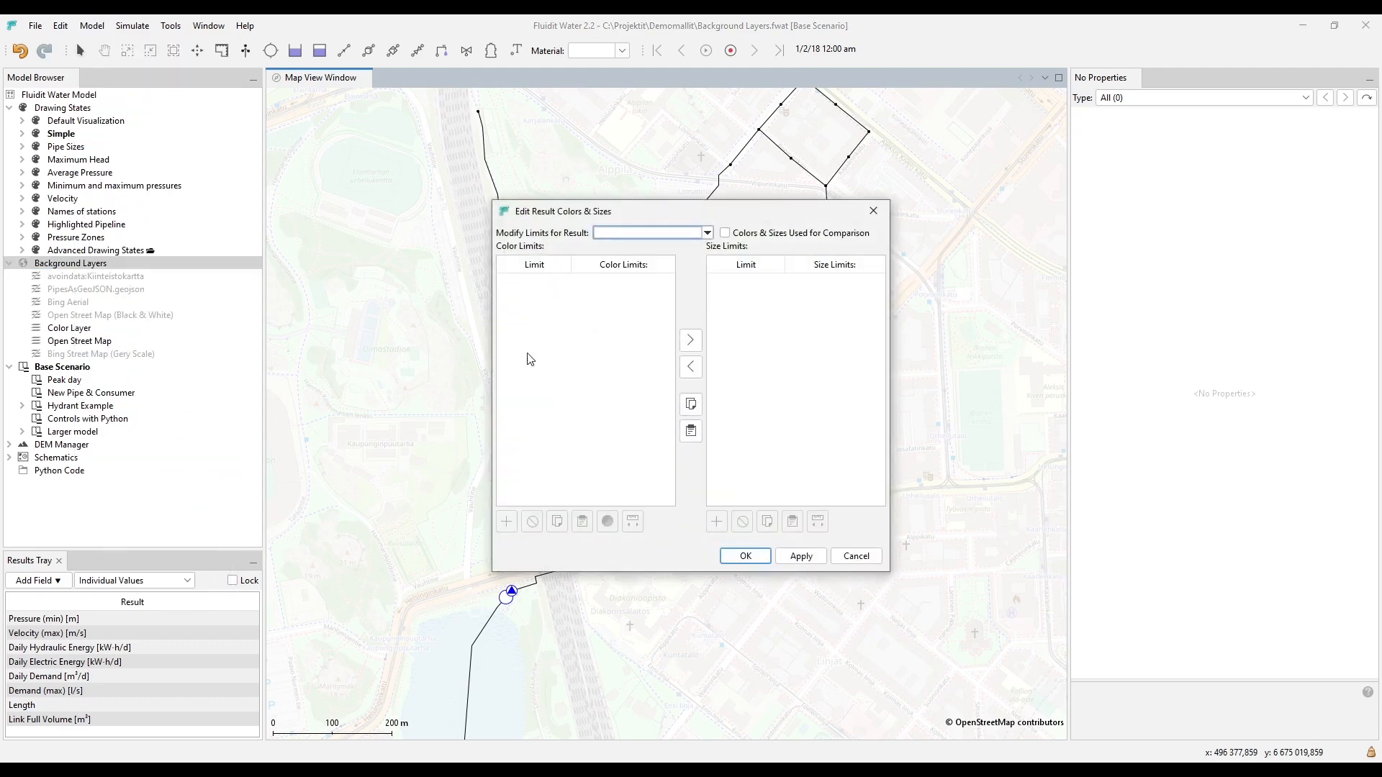
click(707, 232)
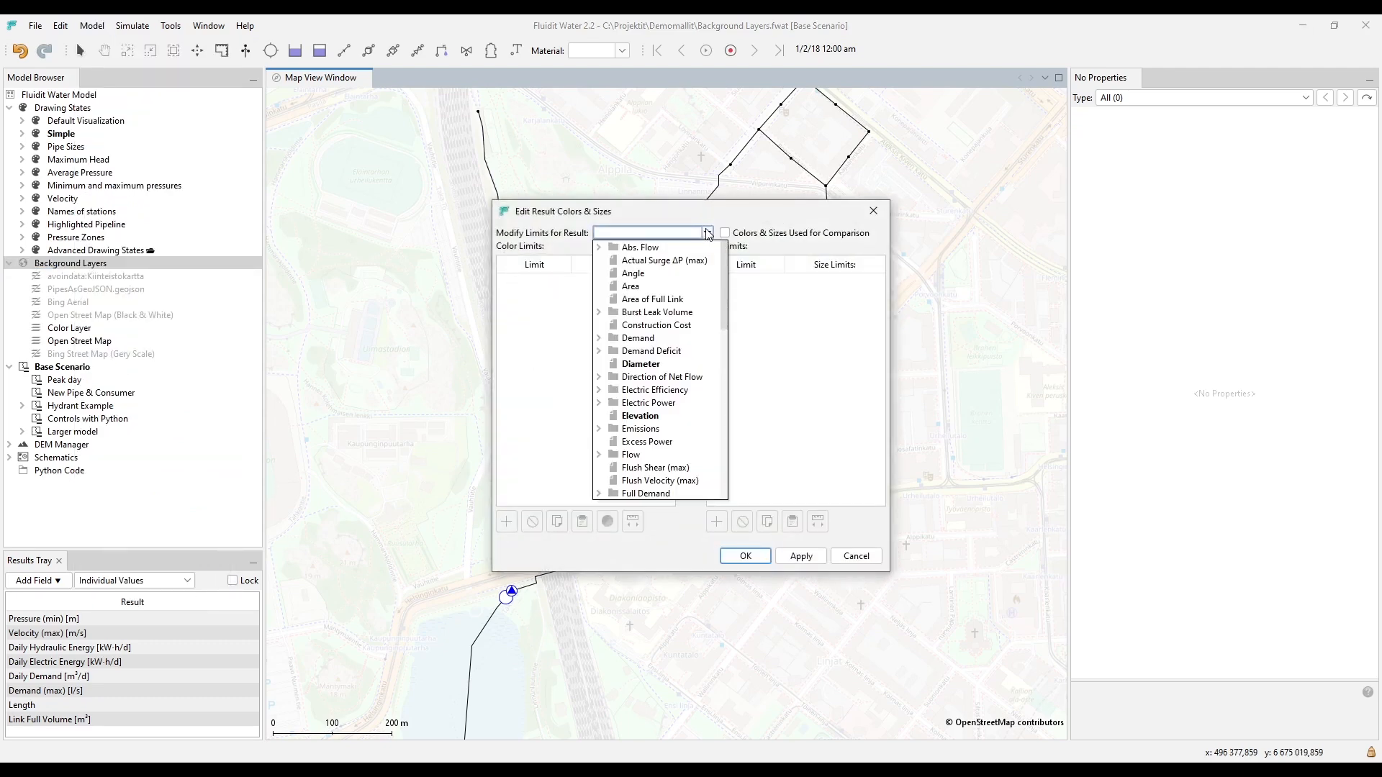
click(640, 416)
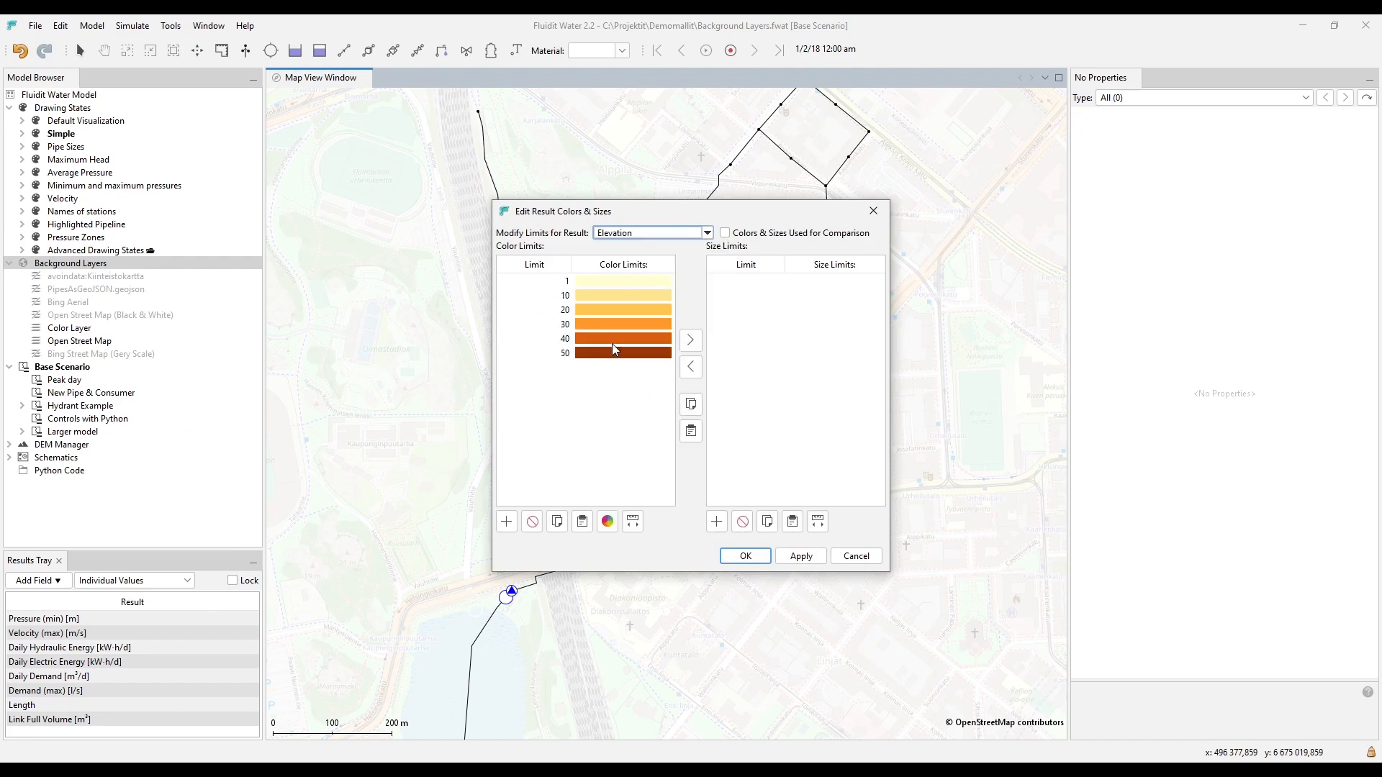
click(746, 557)
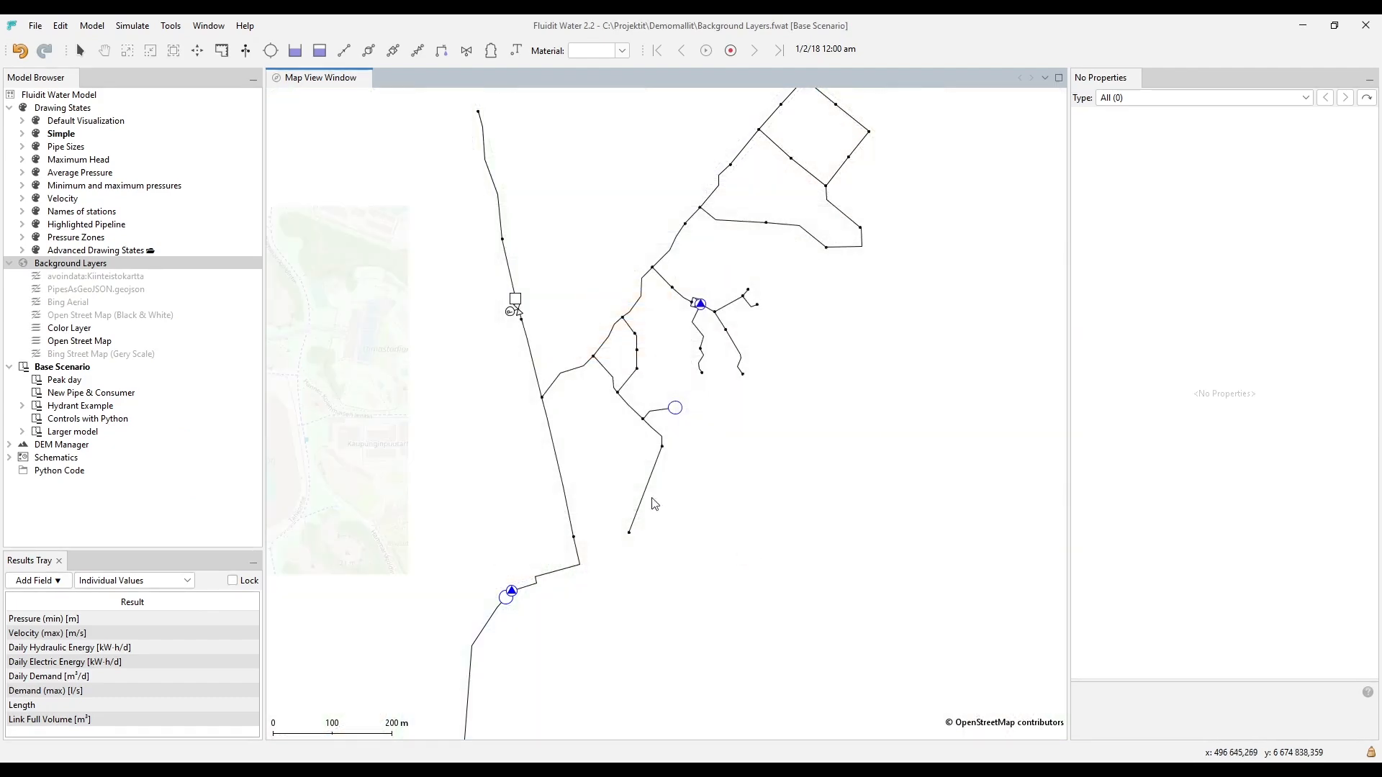
Add an Elevation Layer to the background layers and take its colors from the Elevation field
click(79, 265)
right_click(79, 267)
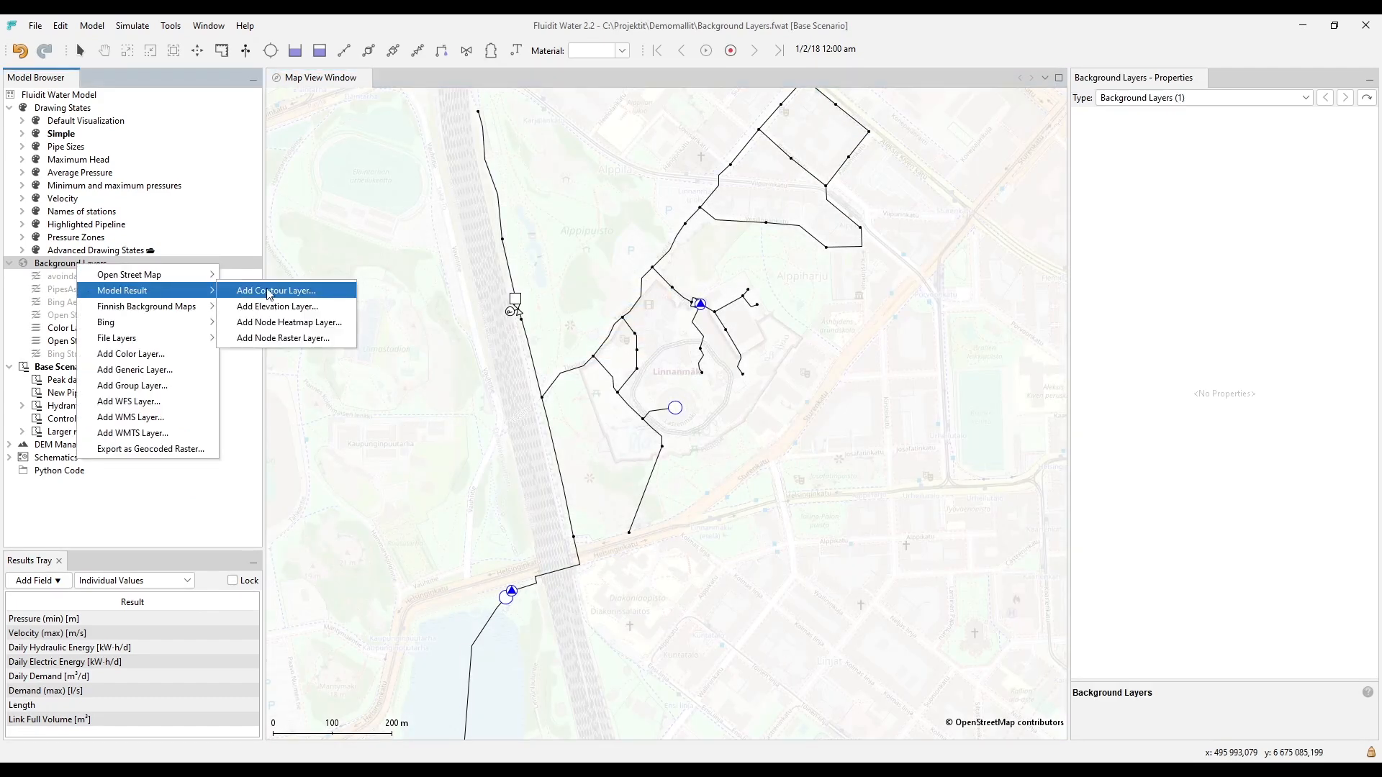
click(303, 310)
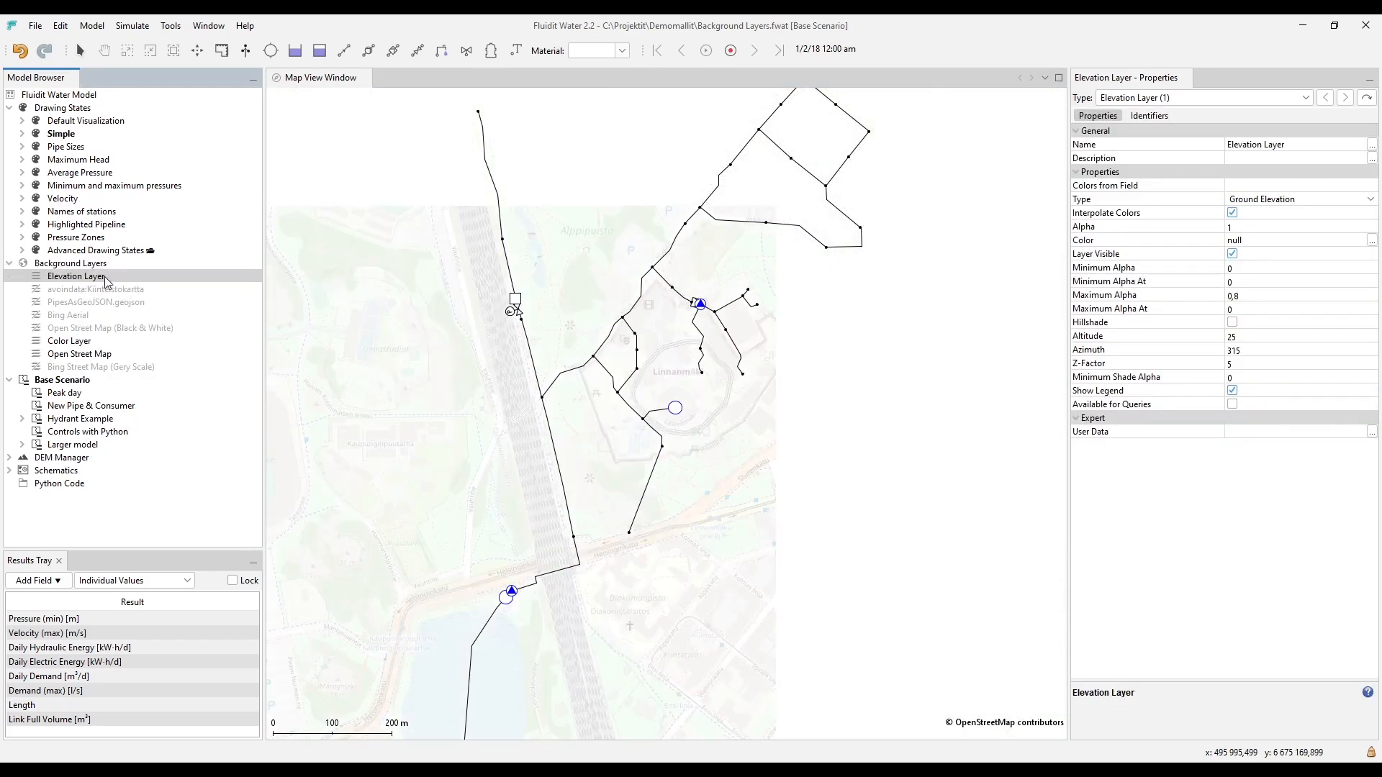
click(1372, 186)
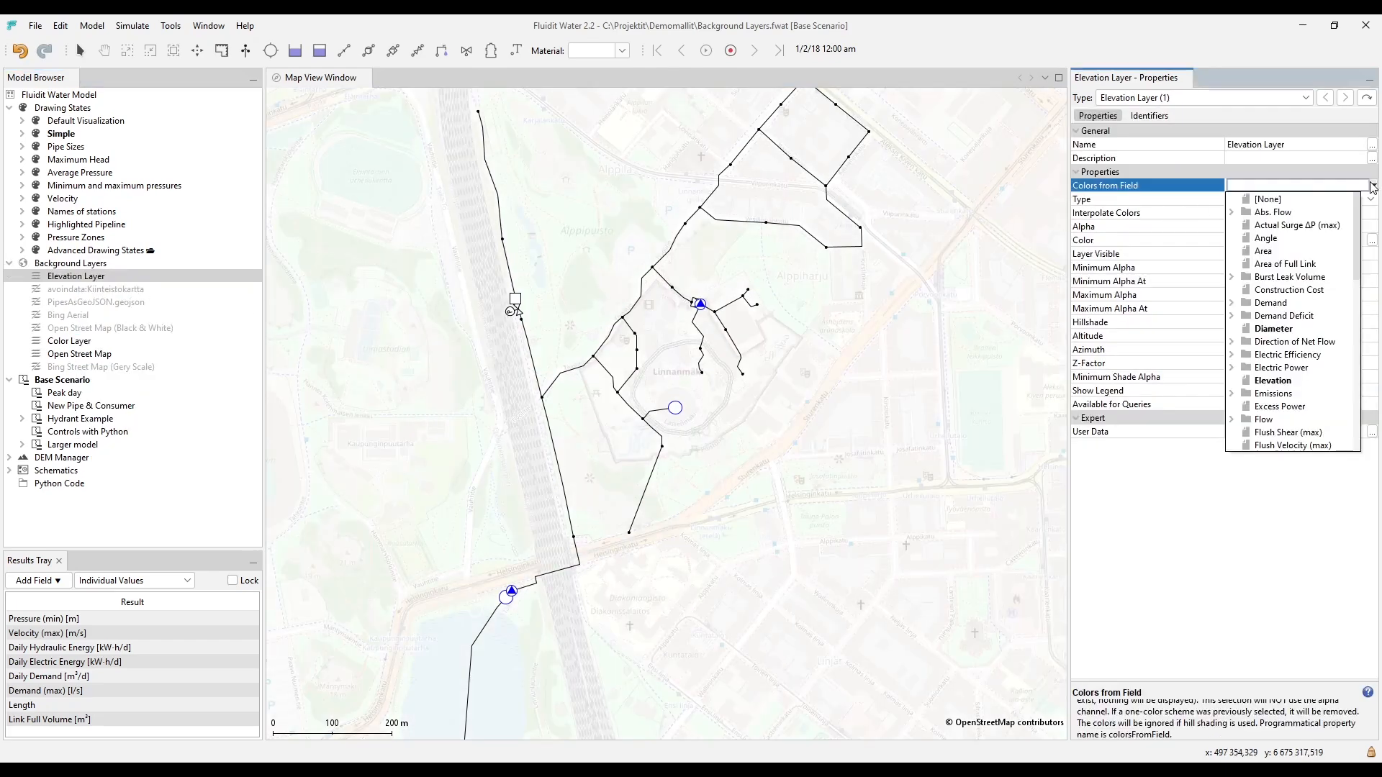
click(1271, 380)
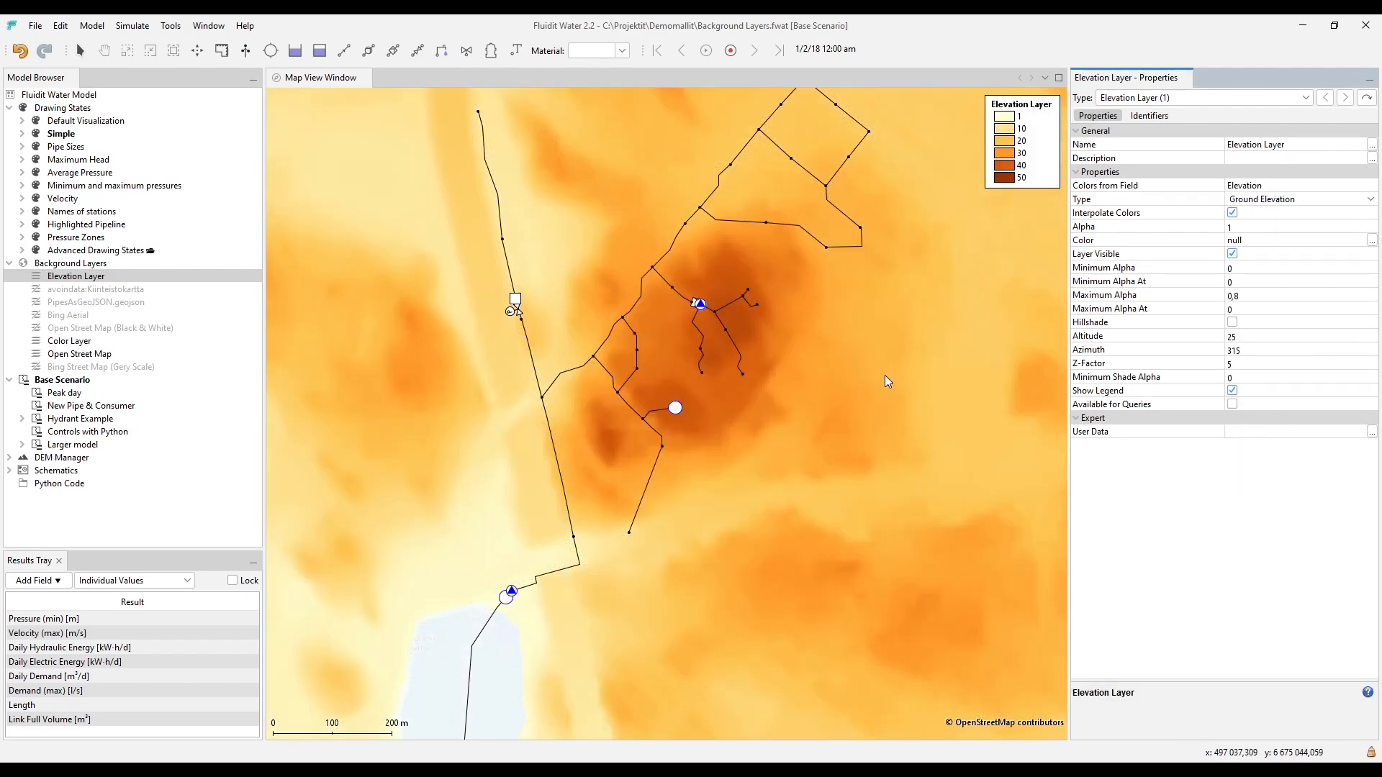
Set the Elevation Layer's alpha to 0,6
click(1256, 225)
text(0,)
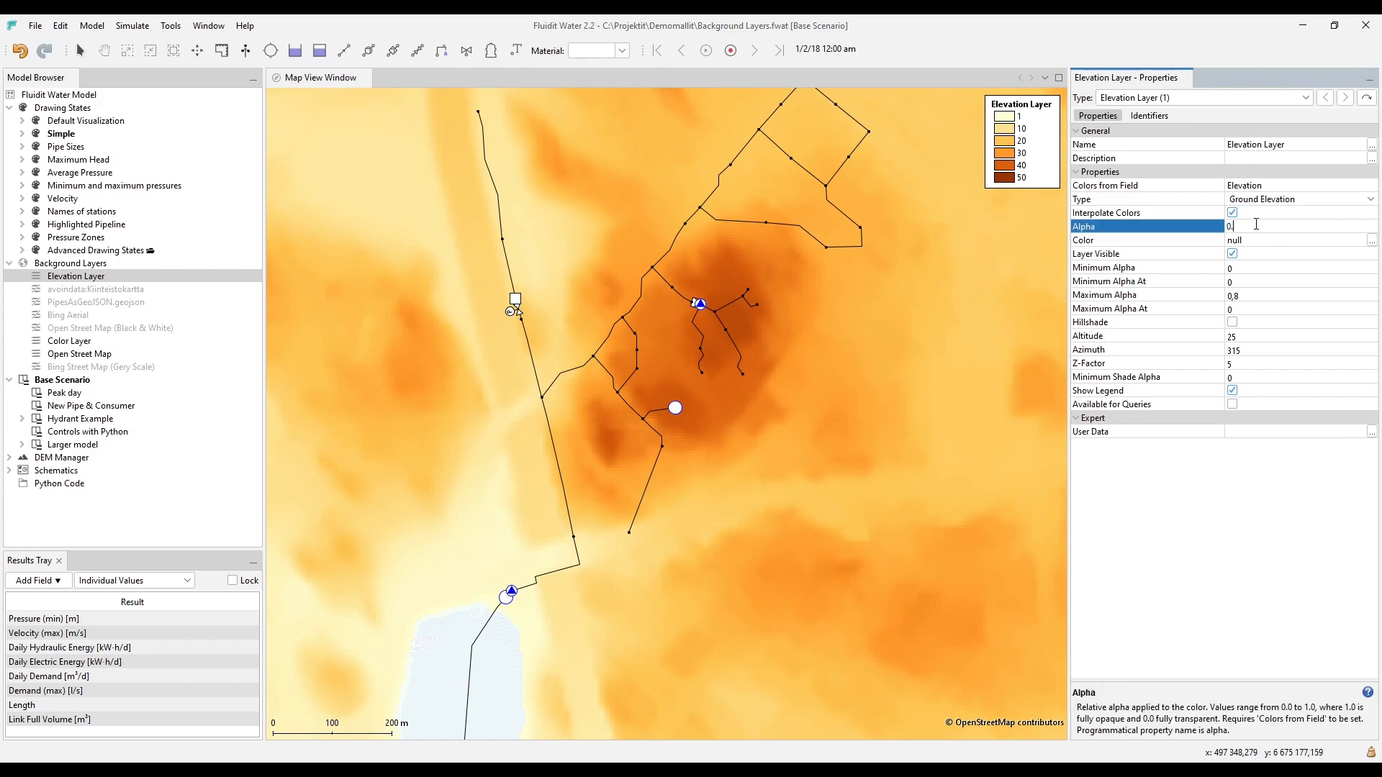
text(.6)
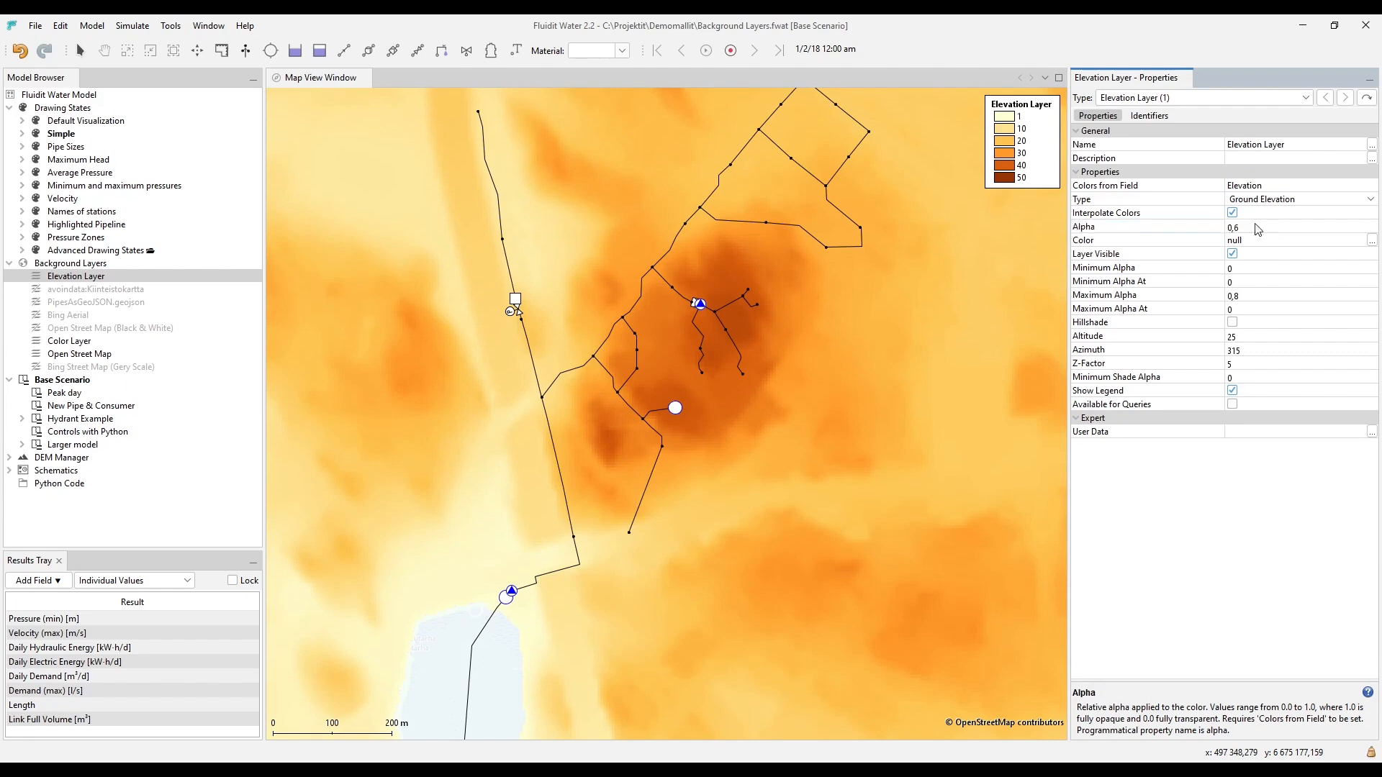
key(Return)
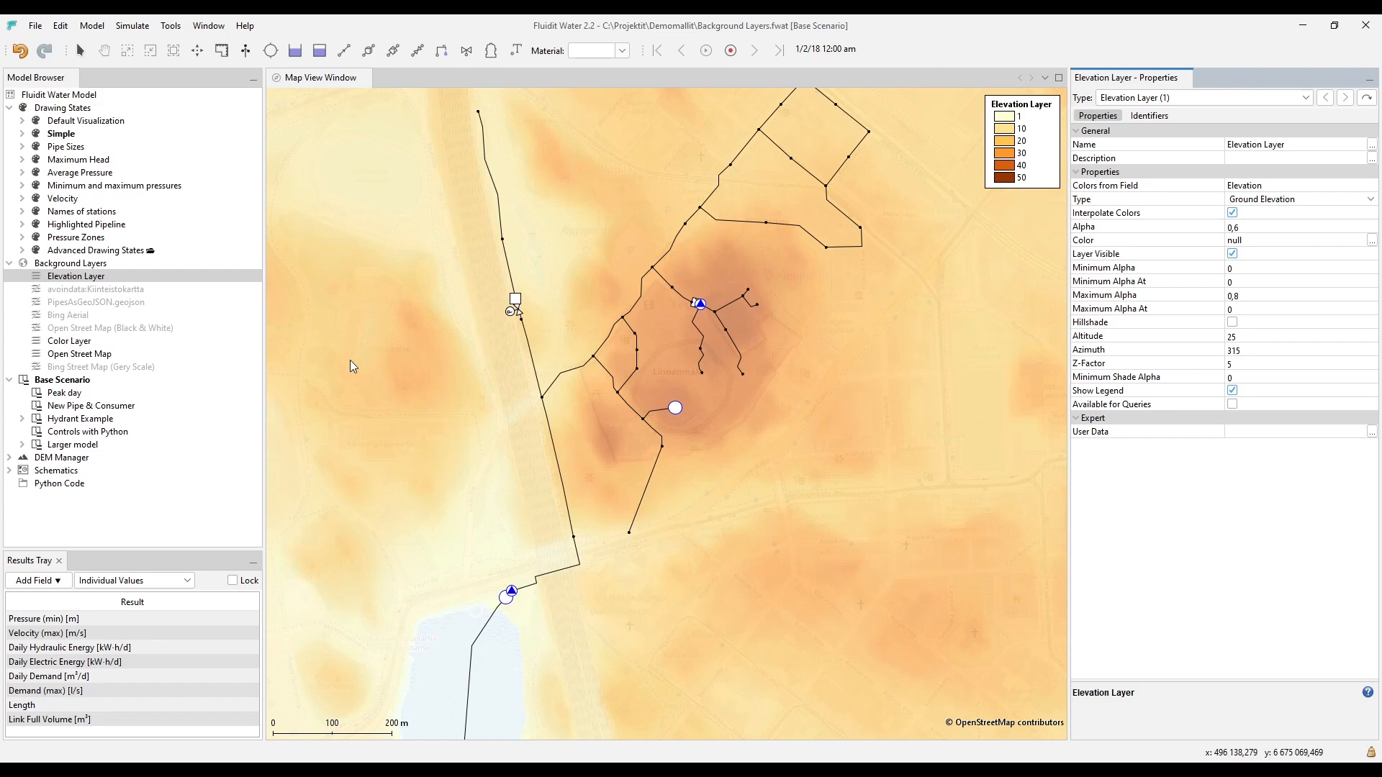
right_click(78, 265)
mouse_move(166, 290)
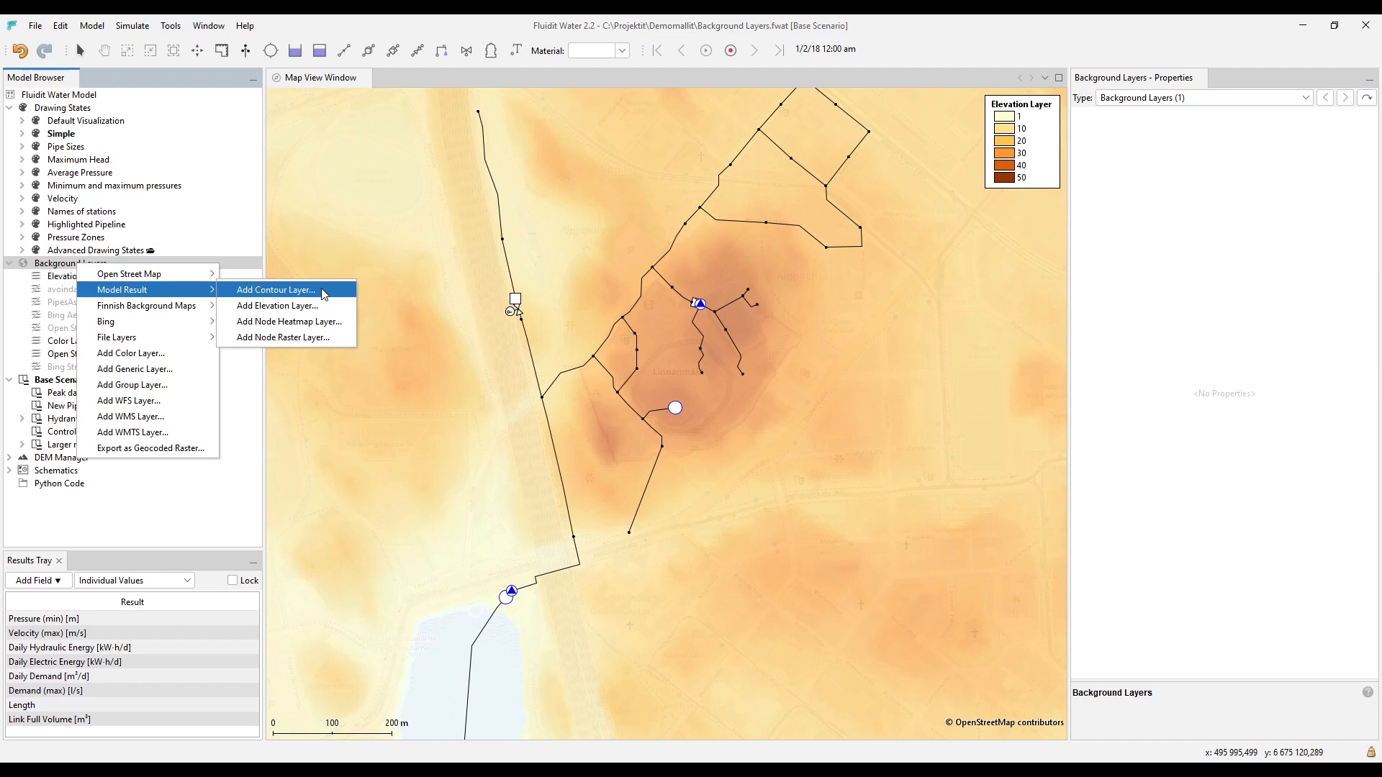
click(314, 425)
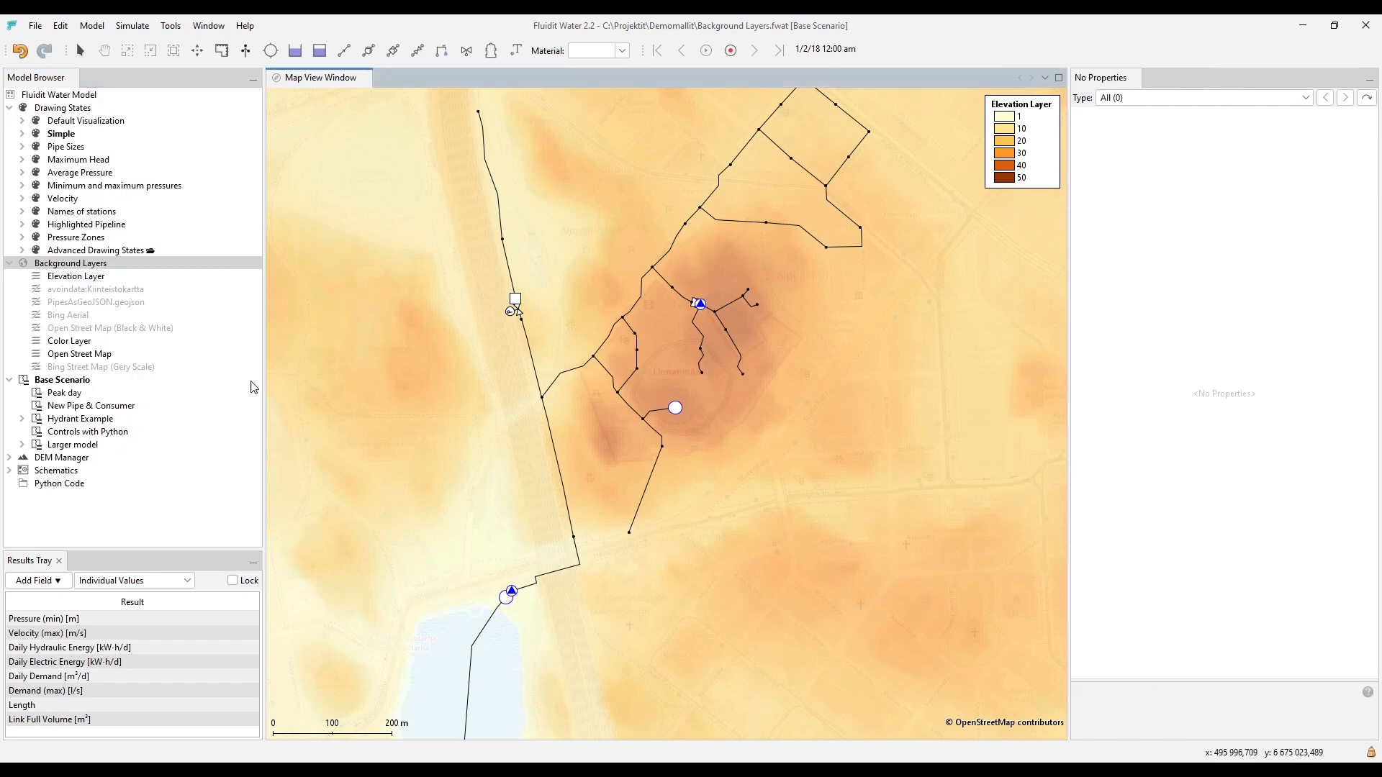
Hide the Elevation Layer and activate the Larger model scenario
click(85, 278)
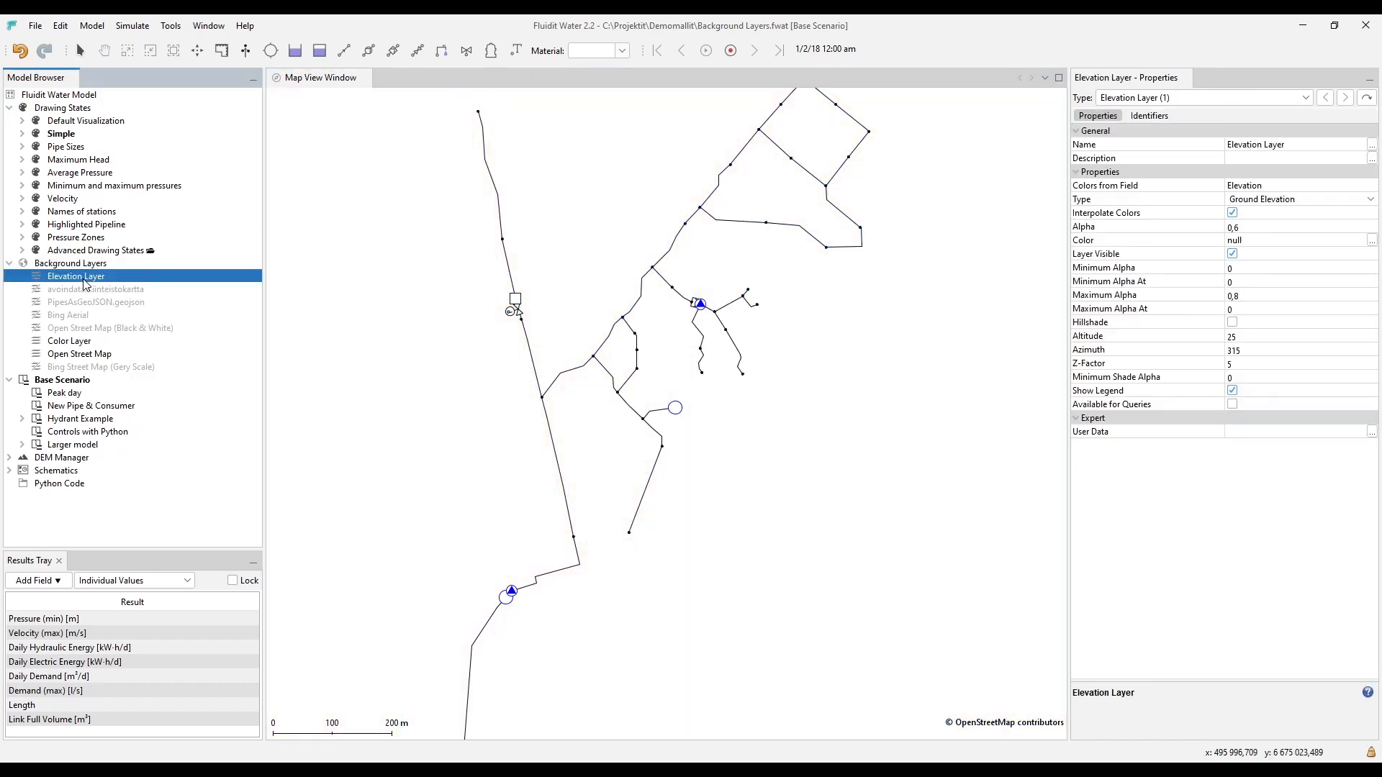
click(70, 446)
scroll(327, 511, down, 7)
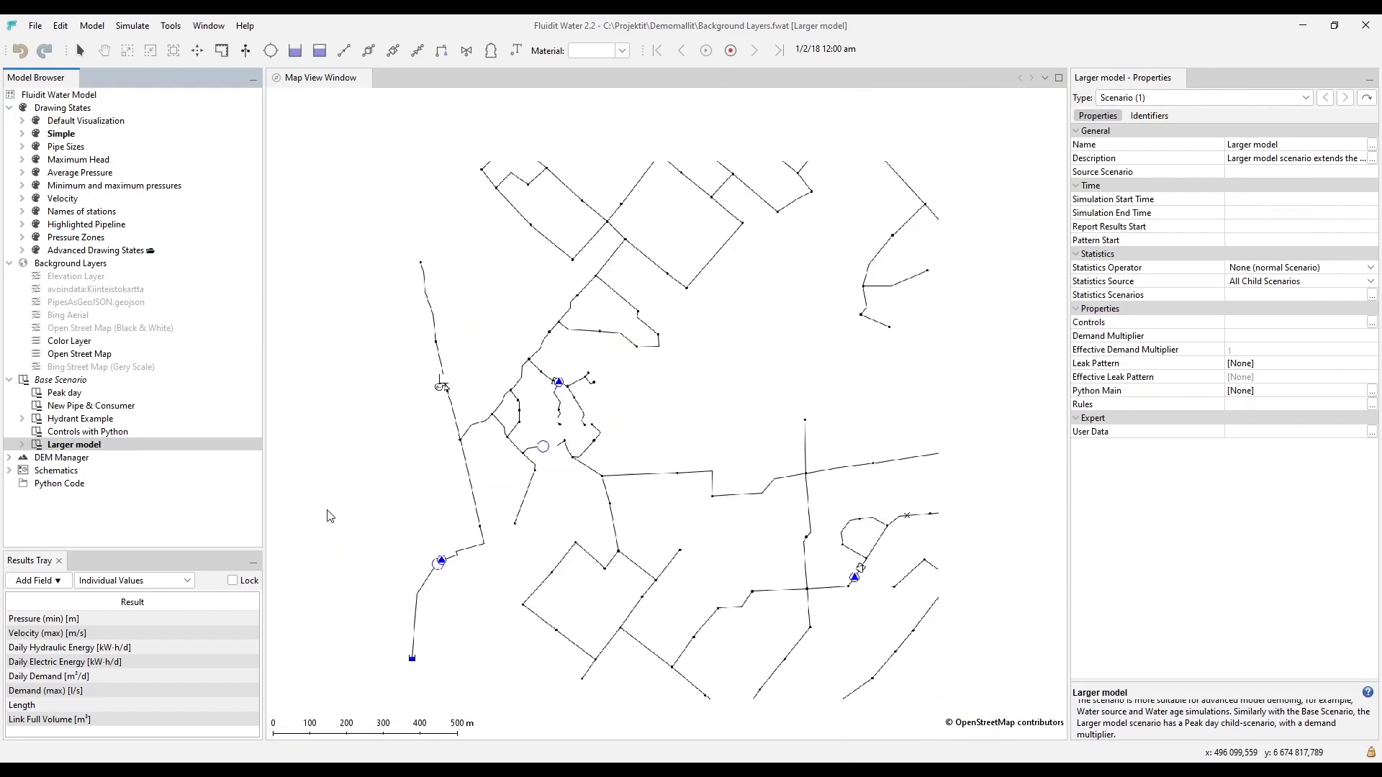
Add a Node Raster Layer from the model results to the background layers and set its field to Pressure (avg)
drag(680, 377, 548, 484)
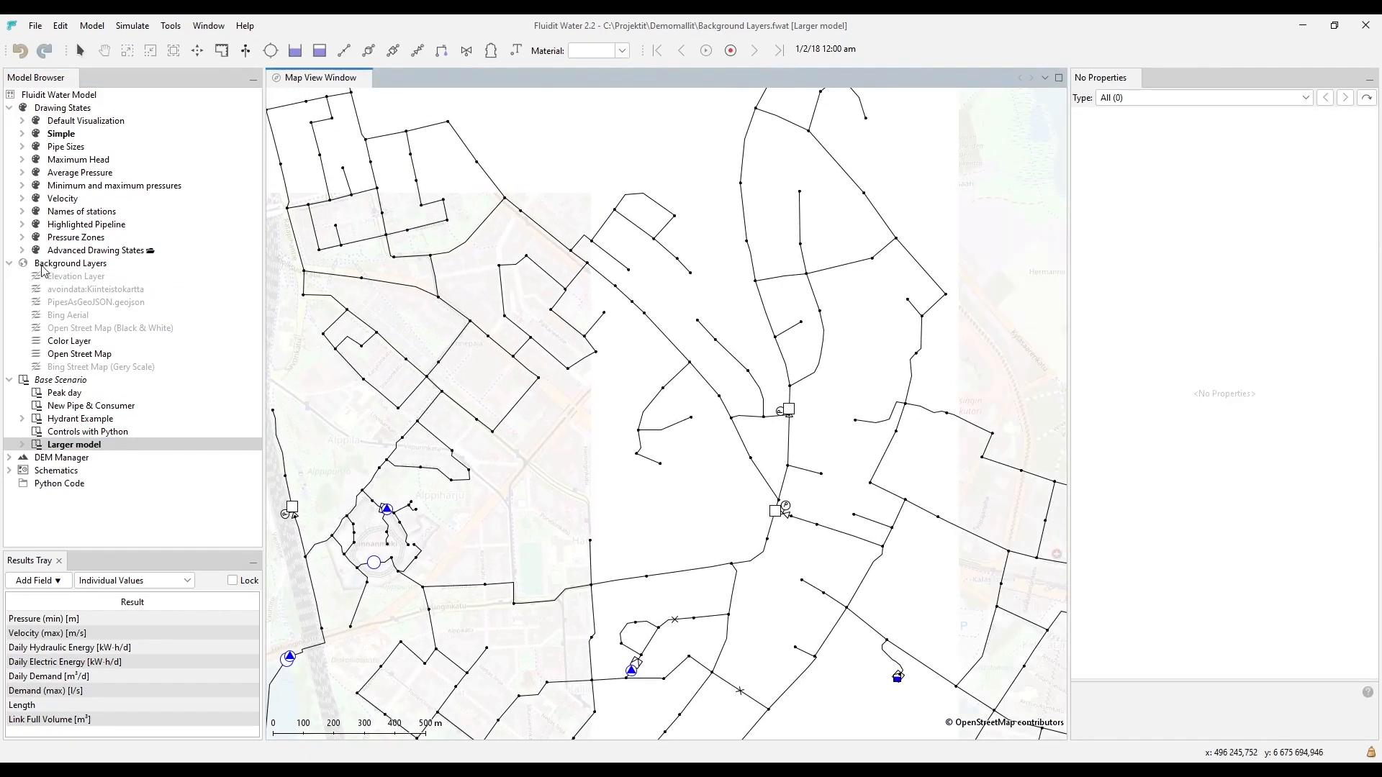
right_click(60, 264)
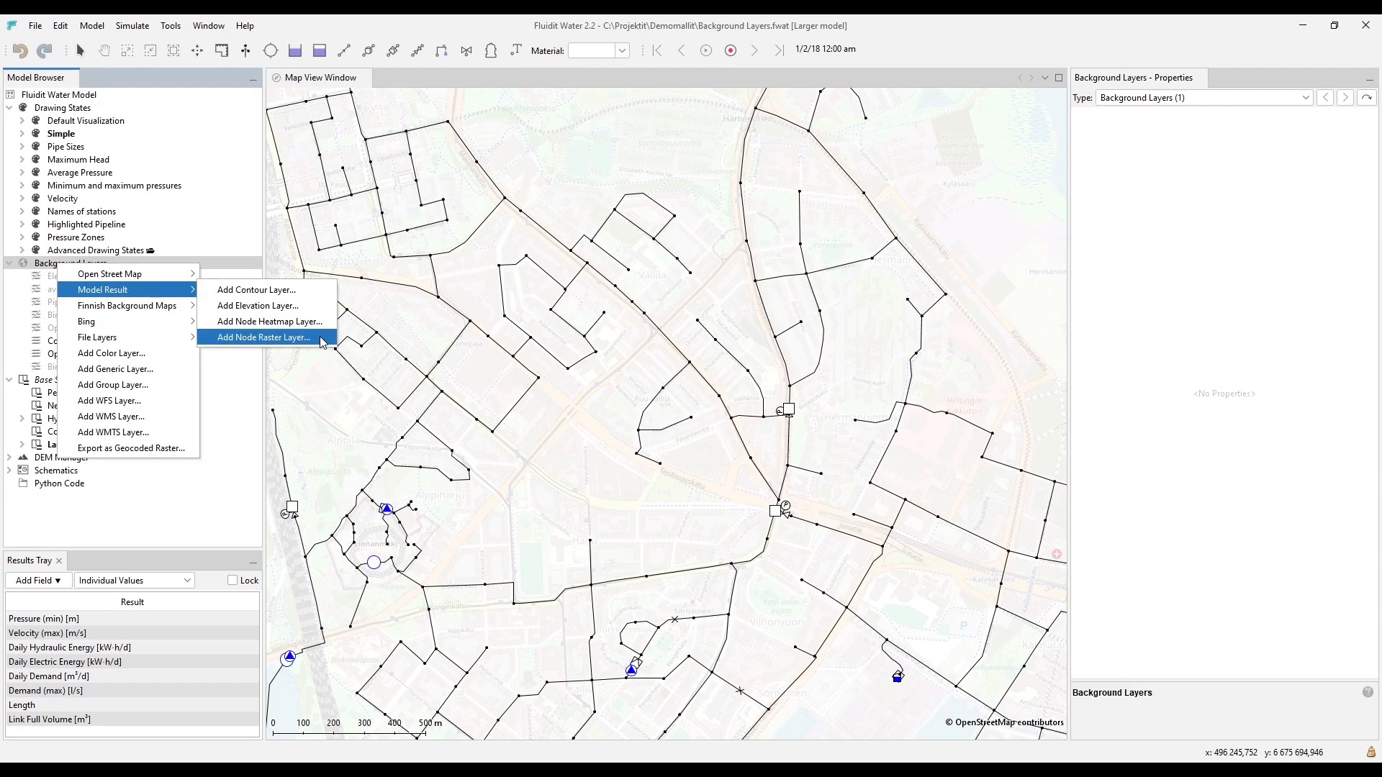
click(320, 338)
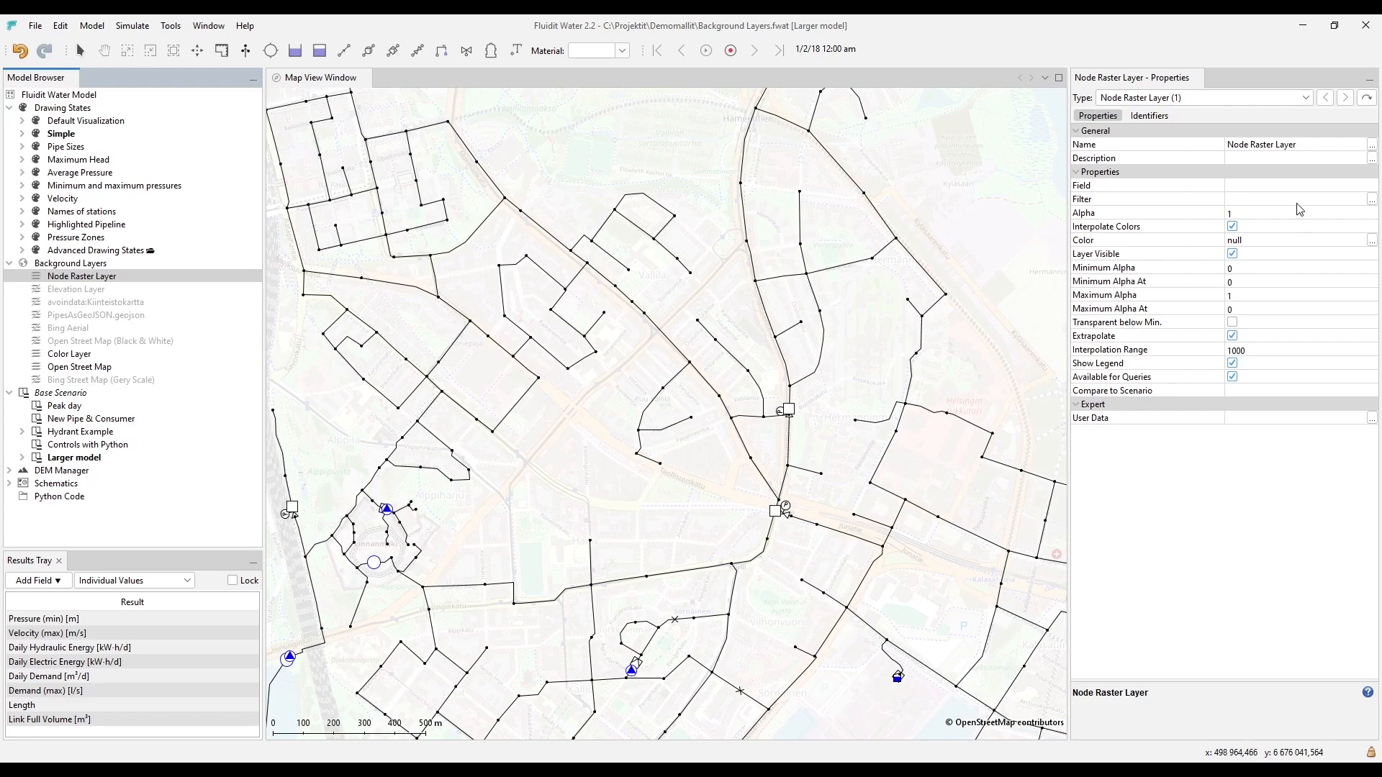
click(1373, 185)
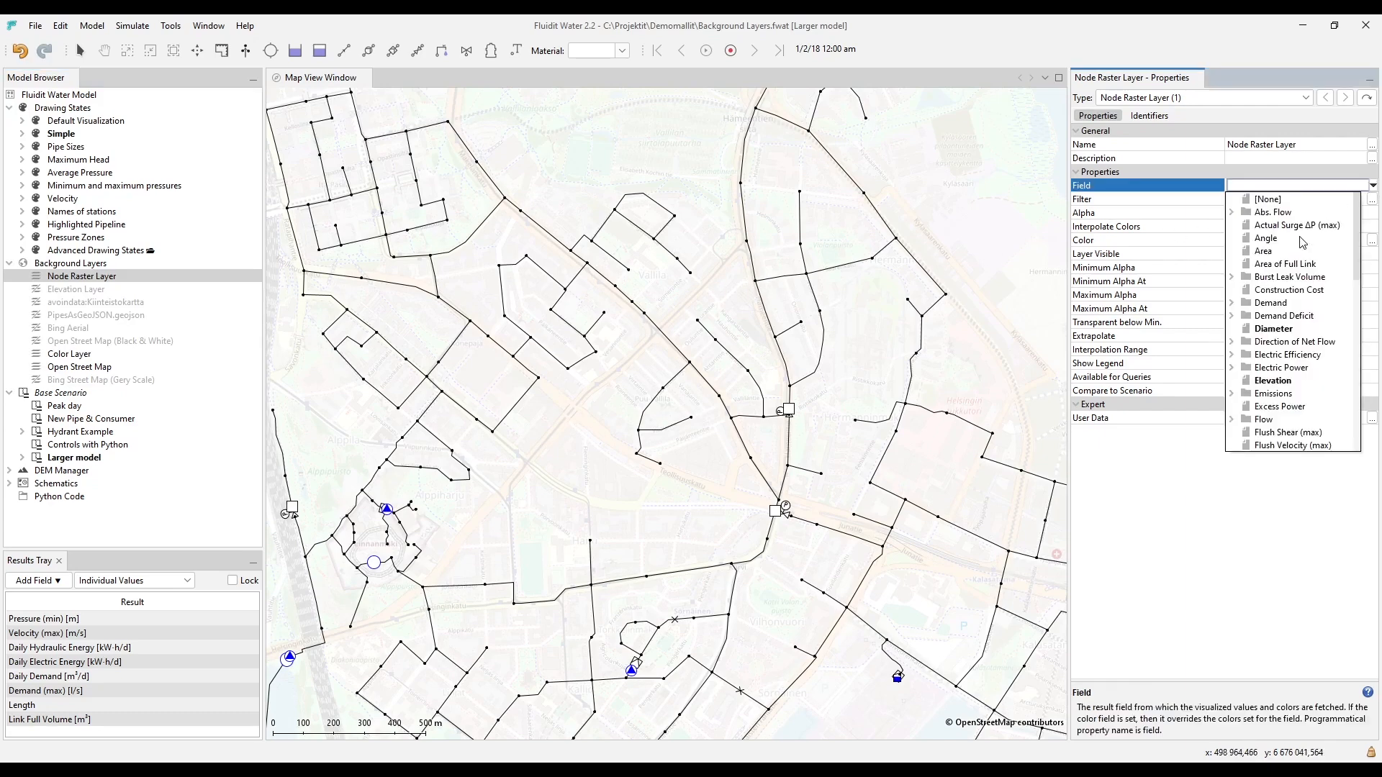
text(pr)
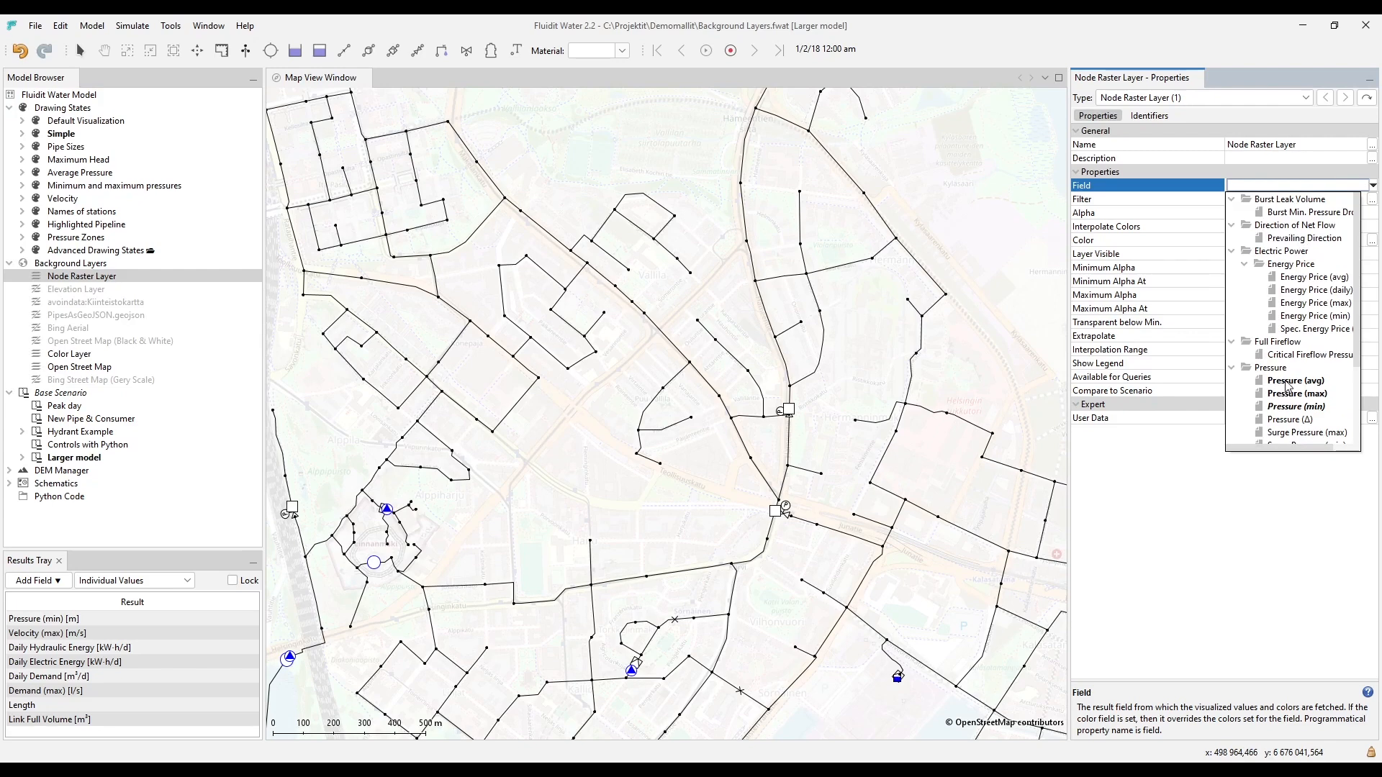
click(1287, 382)
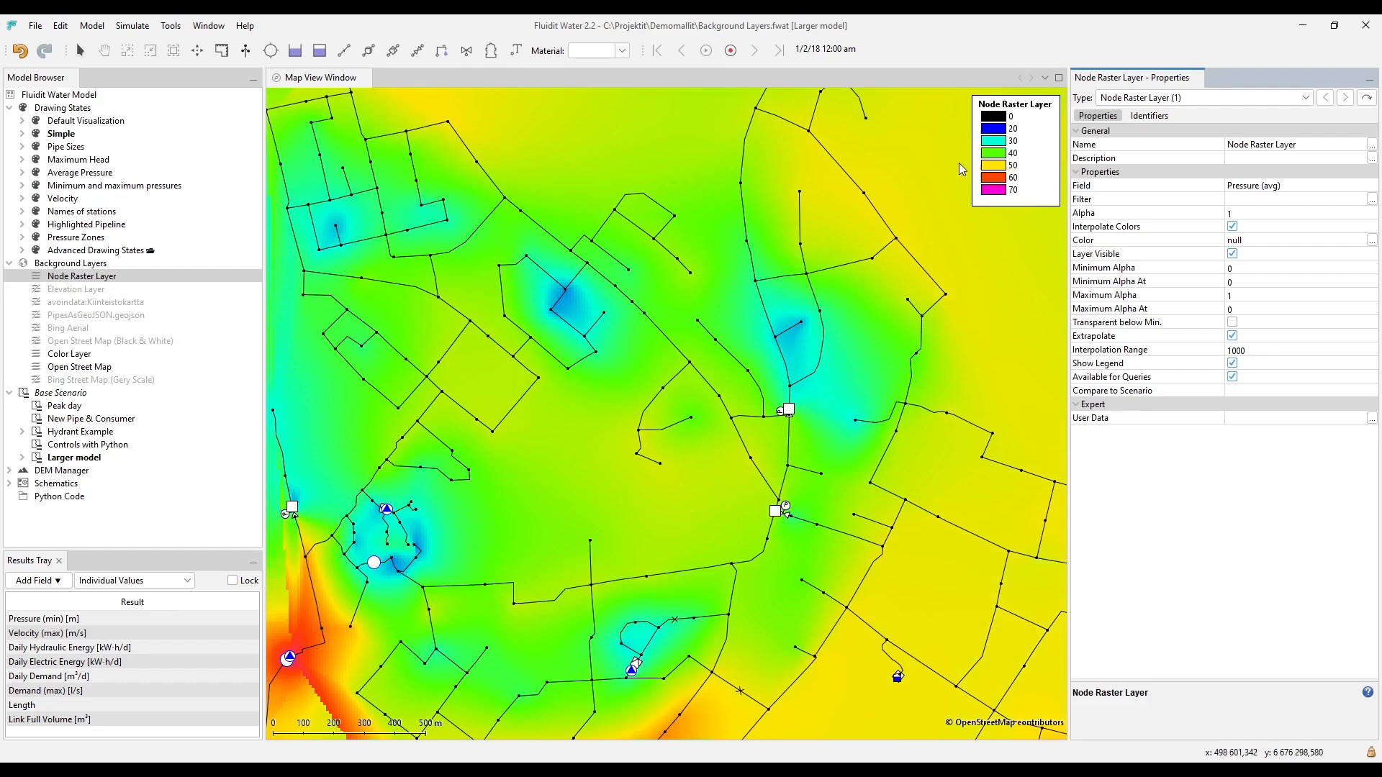
Set the Node Raster Layer's interpolation range to 300
scroll(588, 476, down, 1)
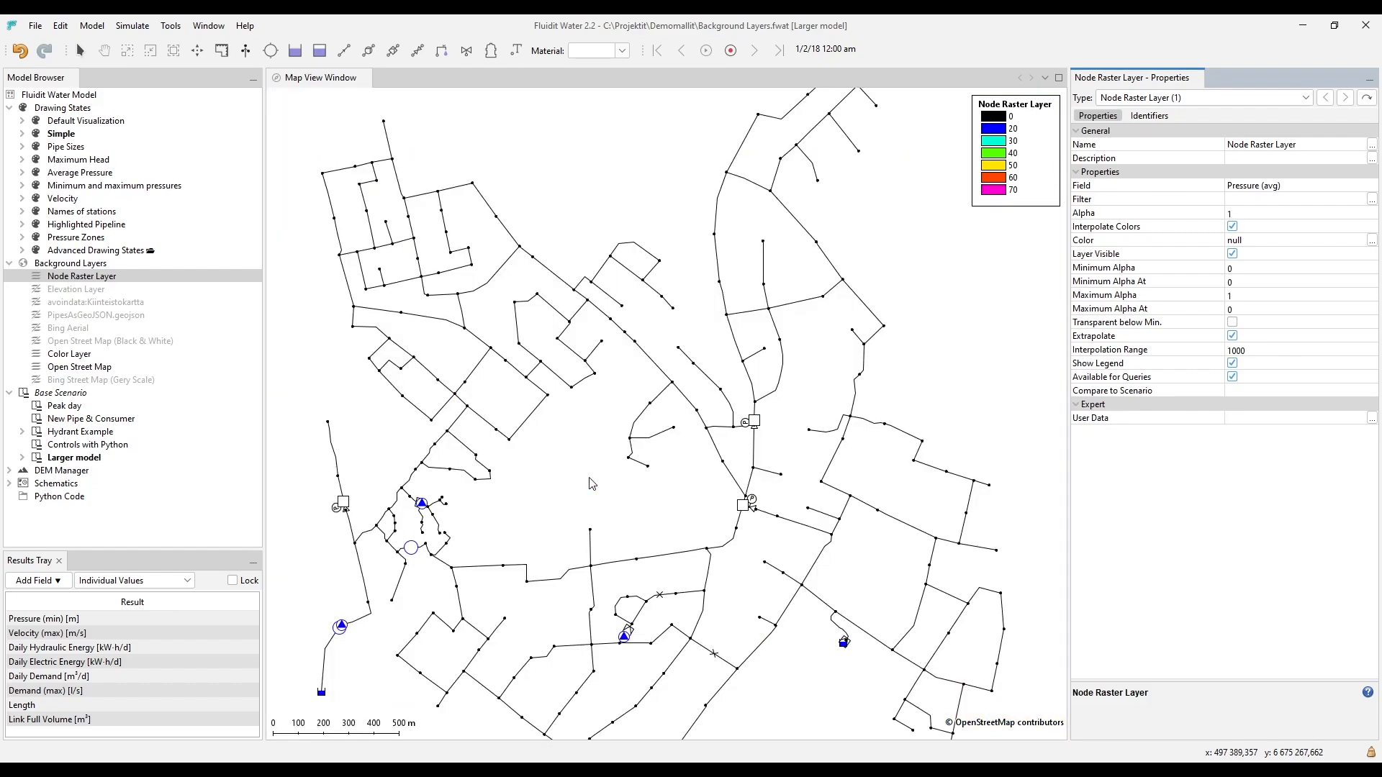
scroll(589, 483, down, 1)
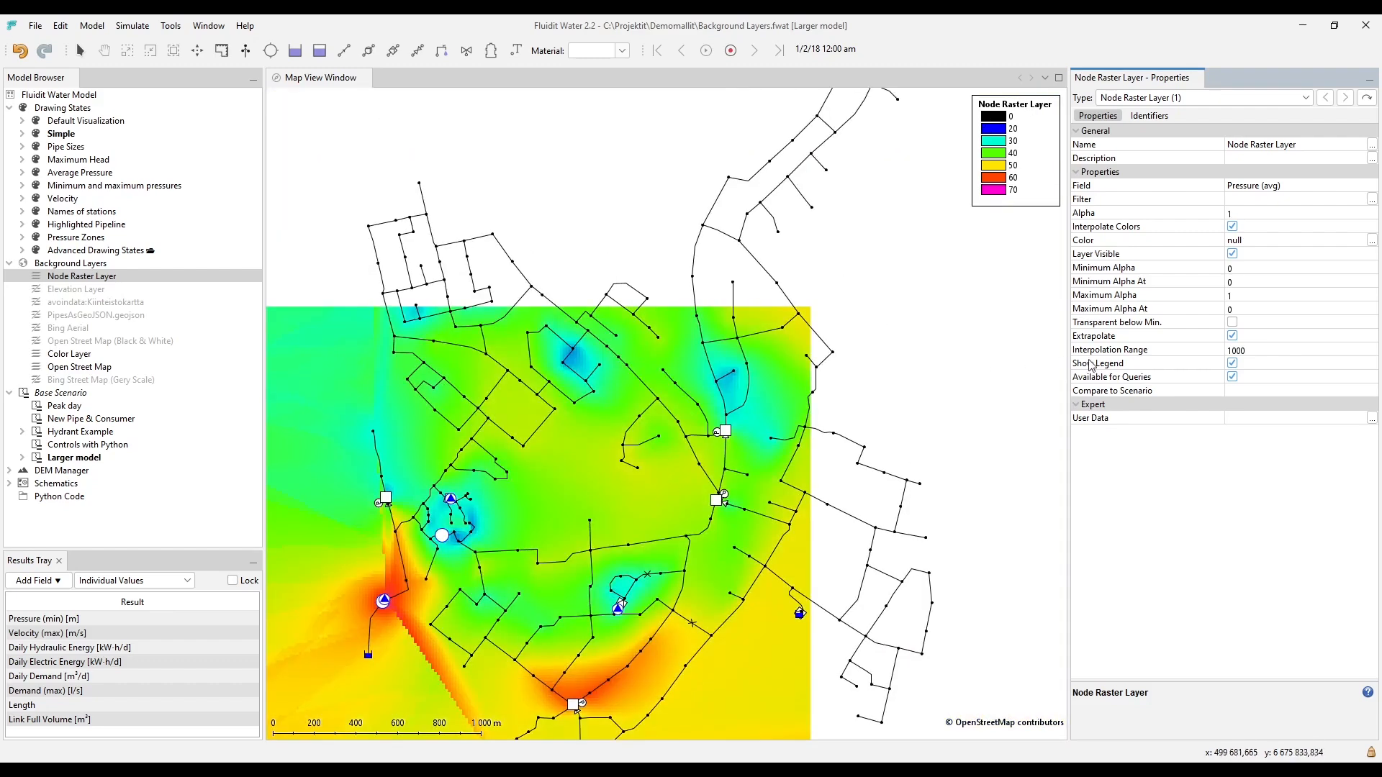
click(1281, 350)
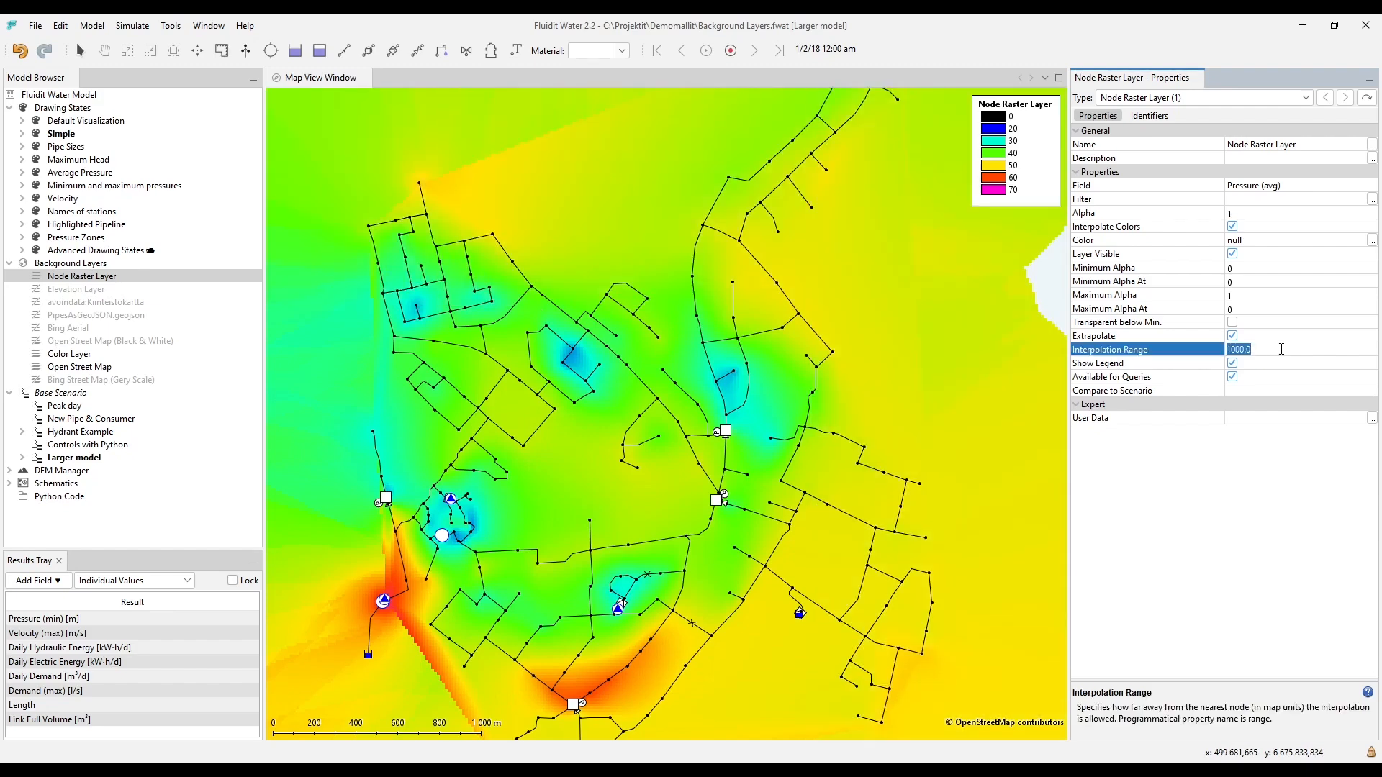
text(300)
key(Return)
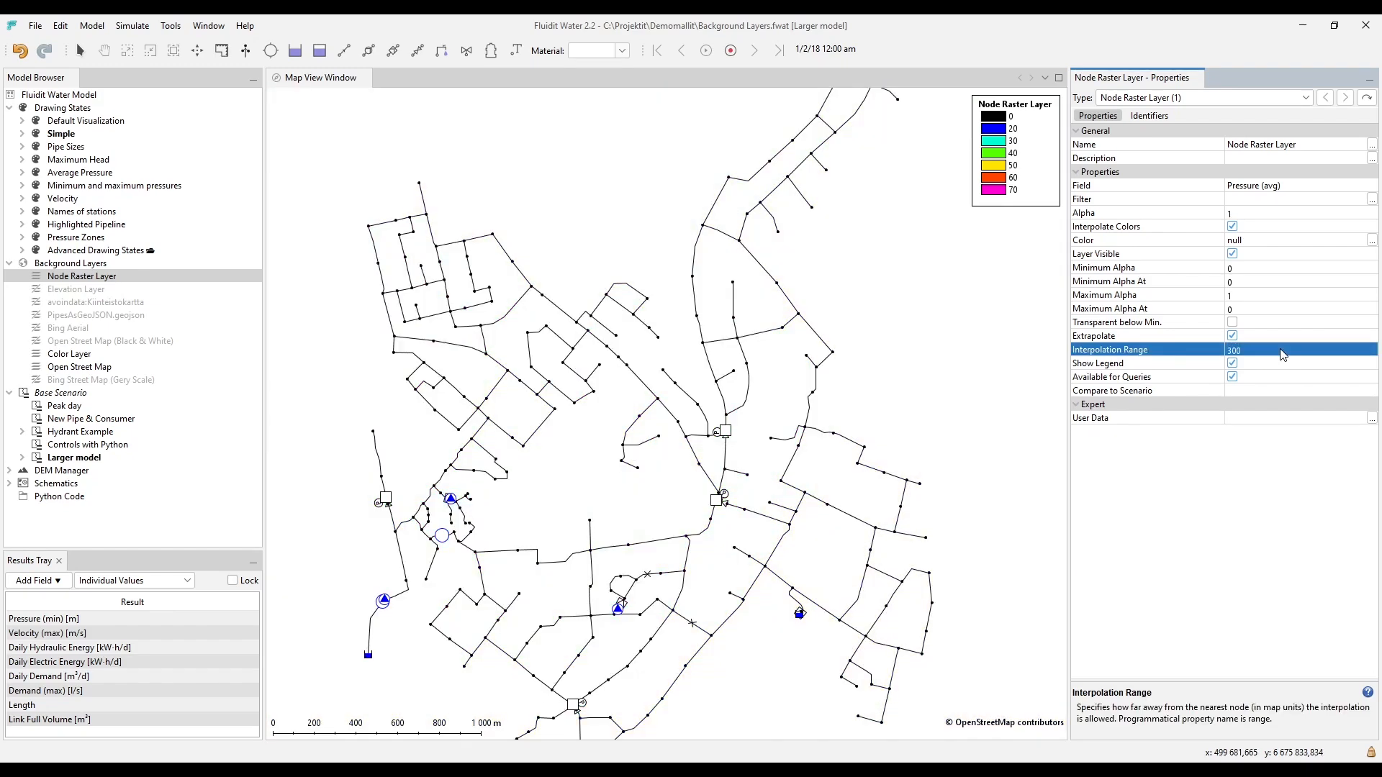
Set the Node Raster Layer's alpha to 0,6
click(1268, 213)
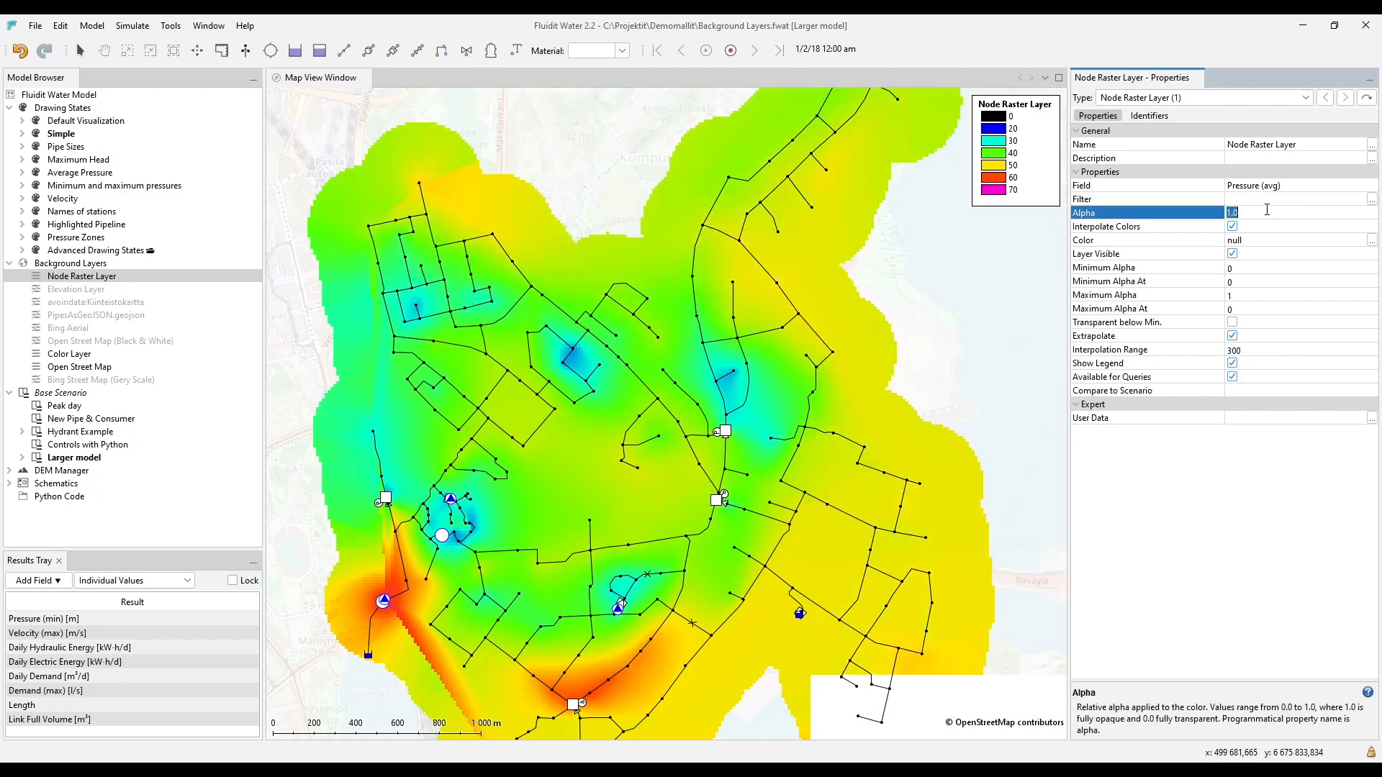
text(0)
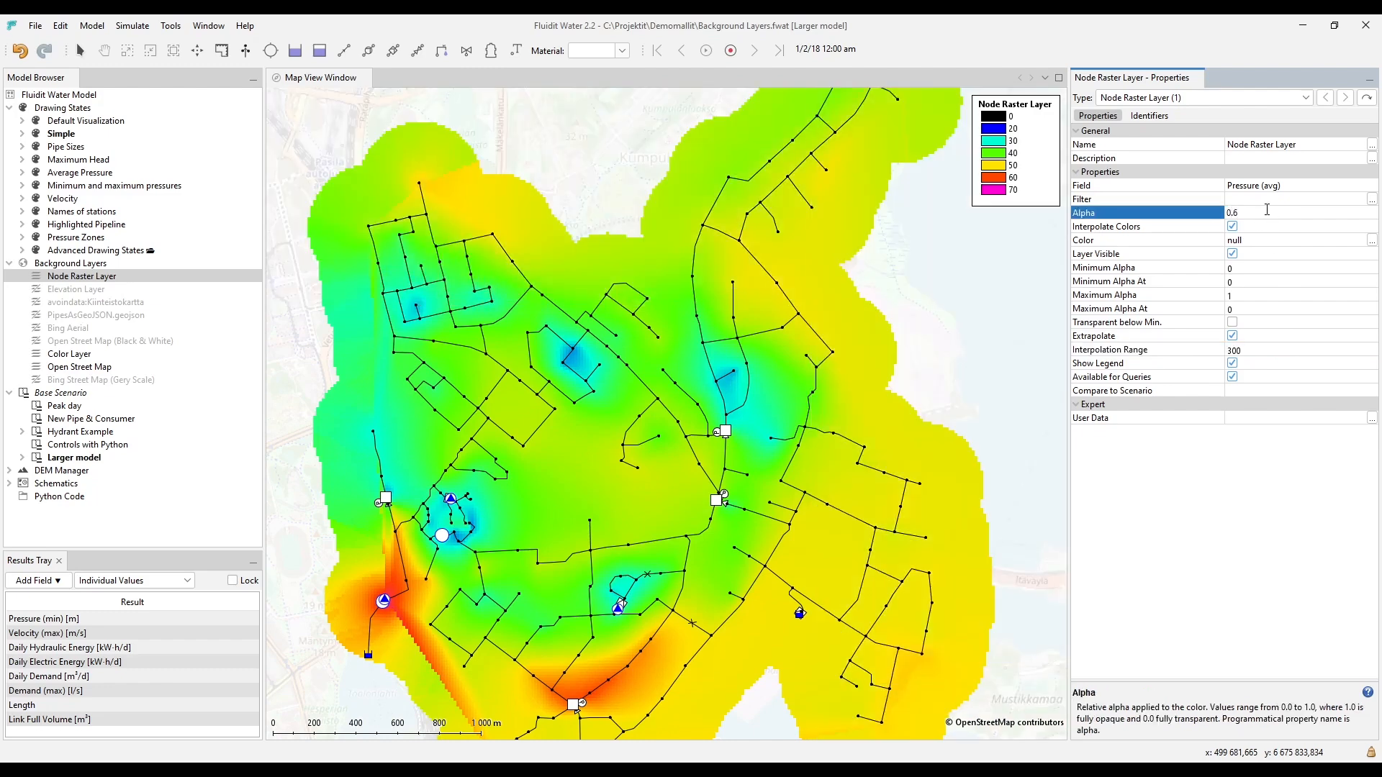
text(.6)
key(Return)
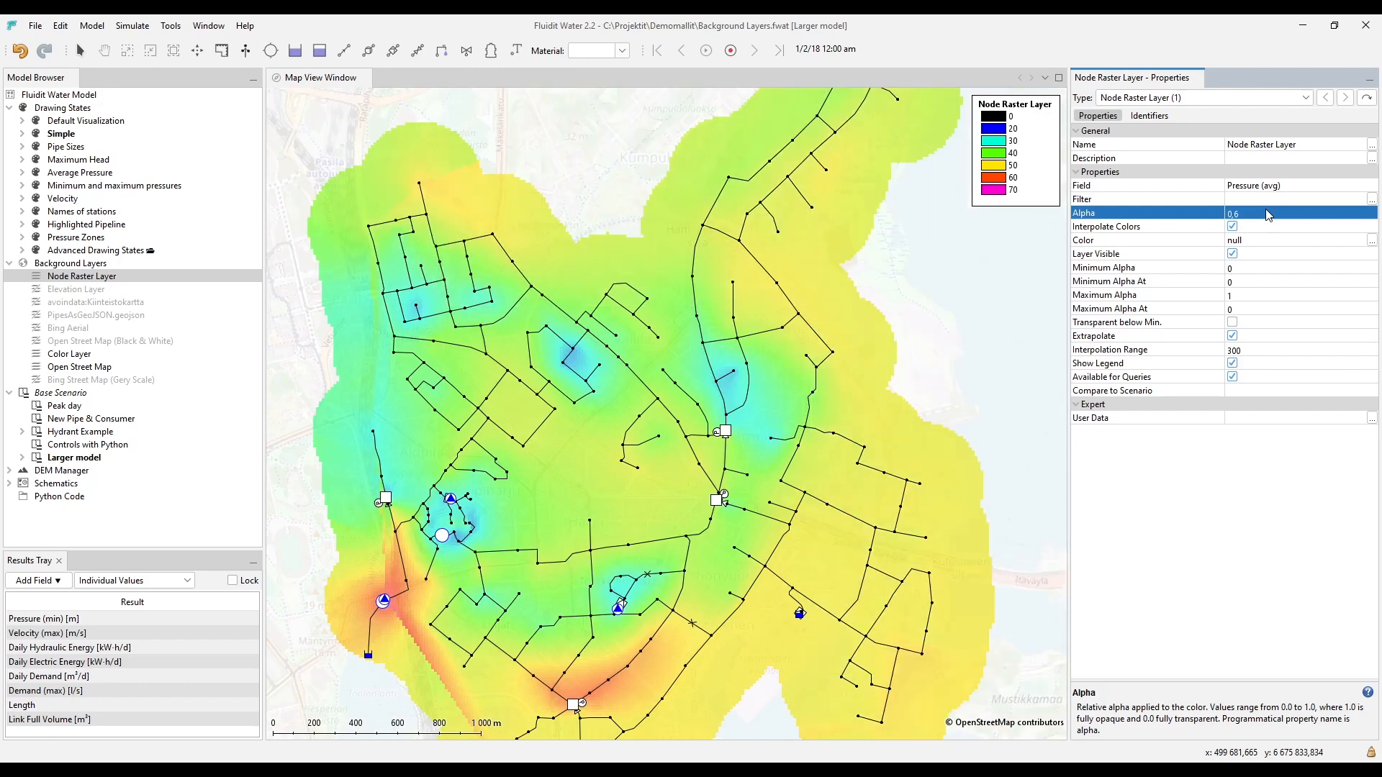
Disable color interpolation on the Node Raster Layer to view discrete color classes, and enable it again
click(1232, 226)
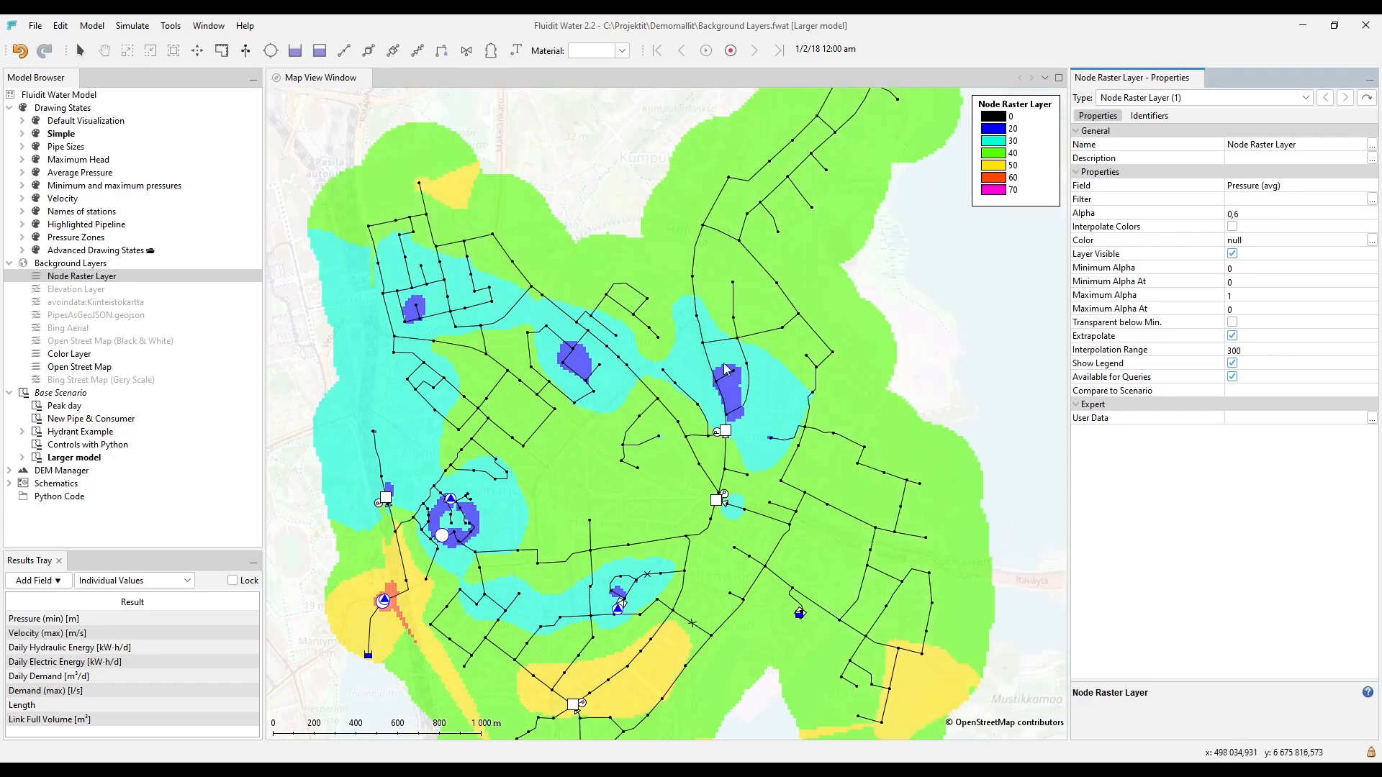
click(1232, 226)
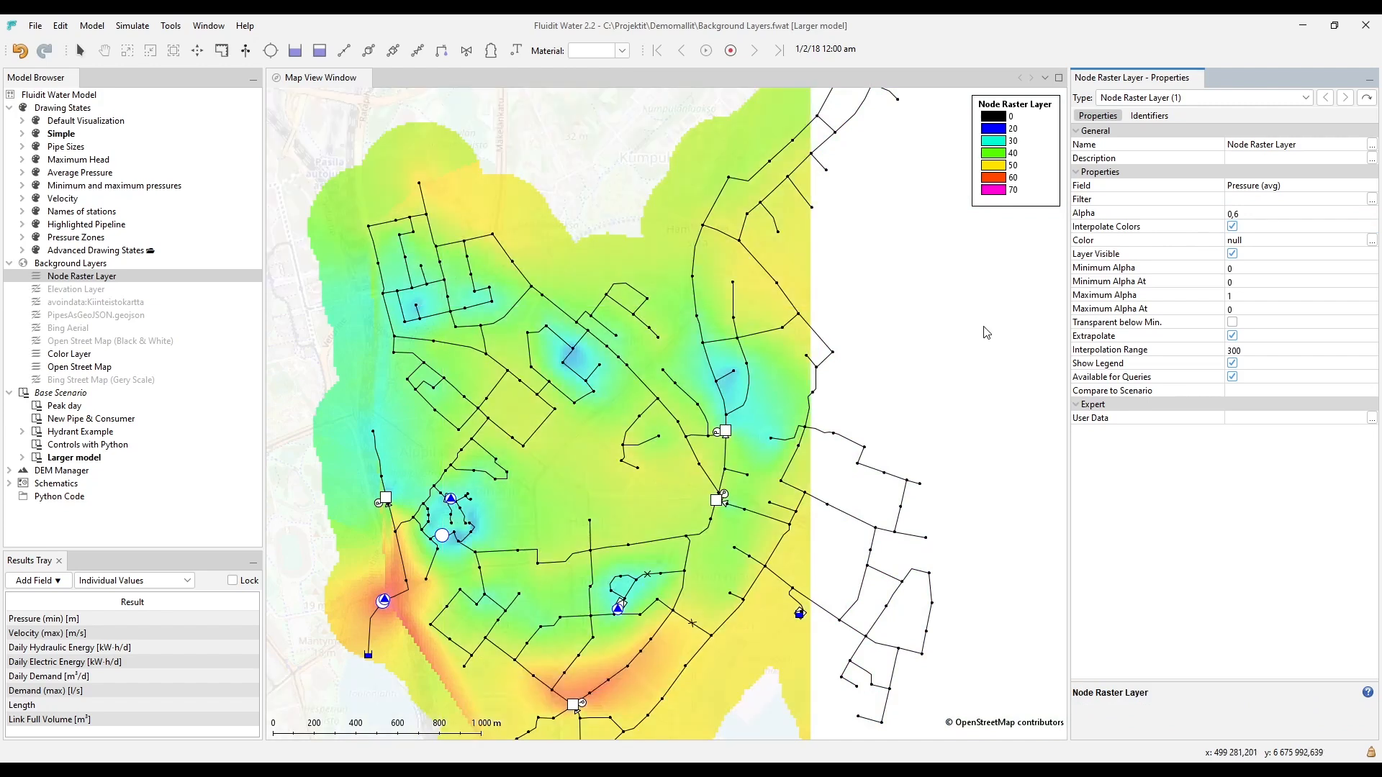
Hide the Node Raster Layer and select the Color Layer among the background layers
double_click(100, 276)
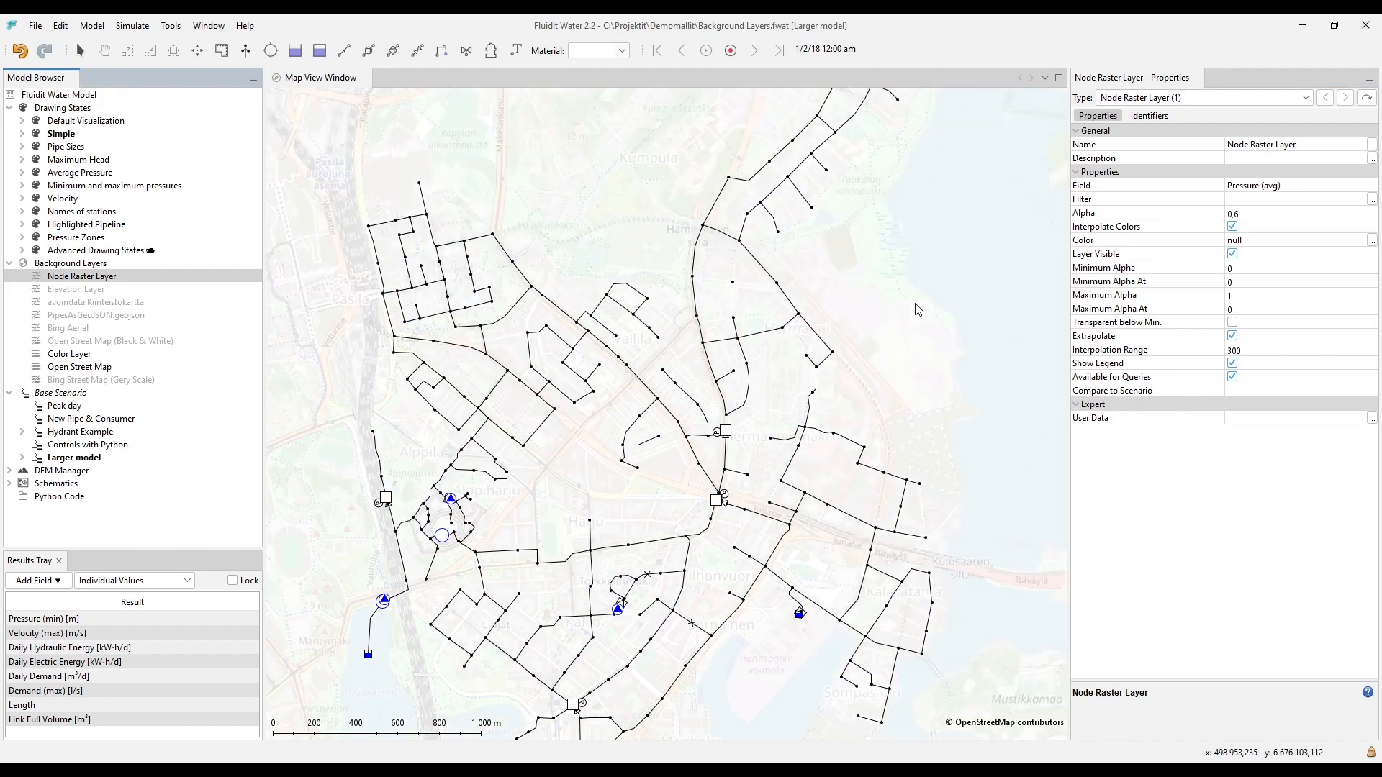
click(121, 354)
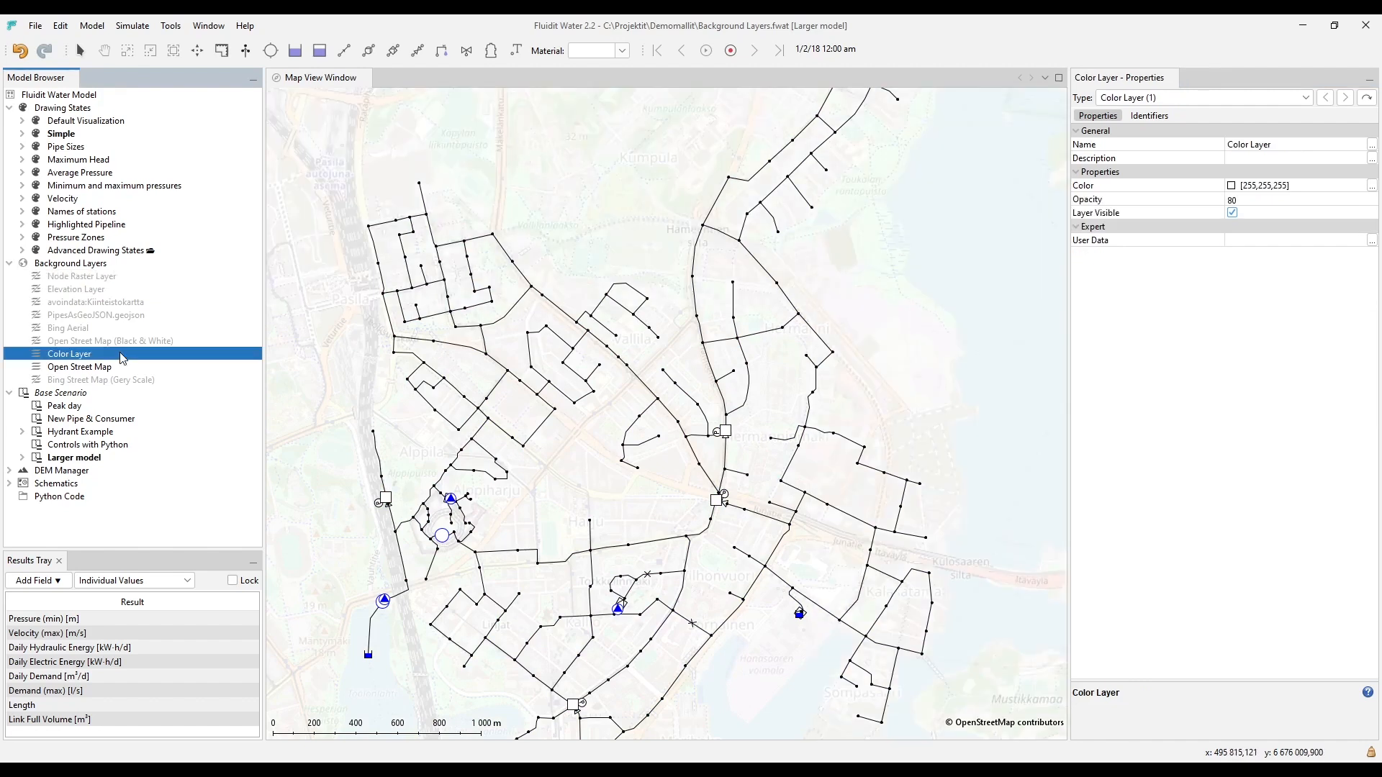